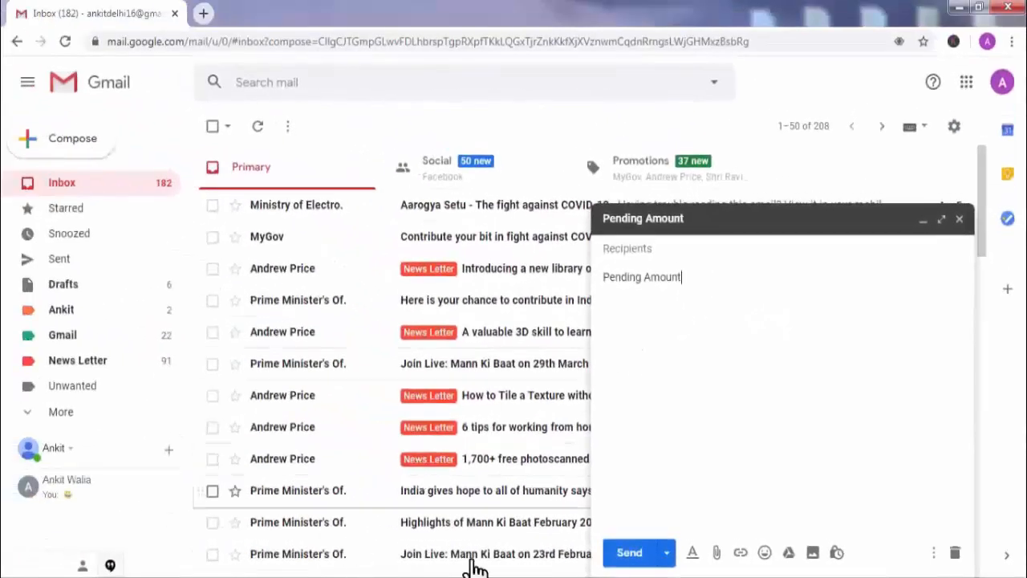
Copy the whole payment reminder text from Notepad and paste it into the body of the Pending Amount email.
{"action": "mouse_move", "coordinate": [470, 571]}
{"action": "left_click", "coordinate": [240, 494]}
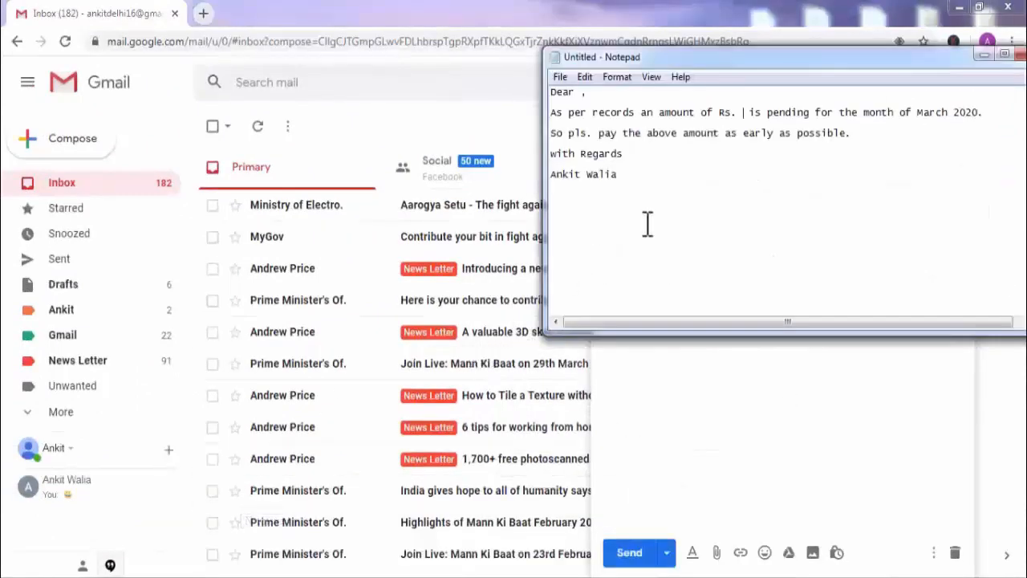
{"action": "key", "text": "ctrl+a"}
{"action": "key", "text": "ctrl+c"}
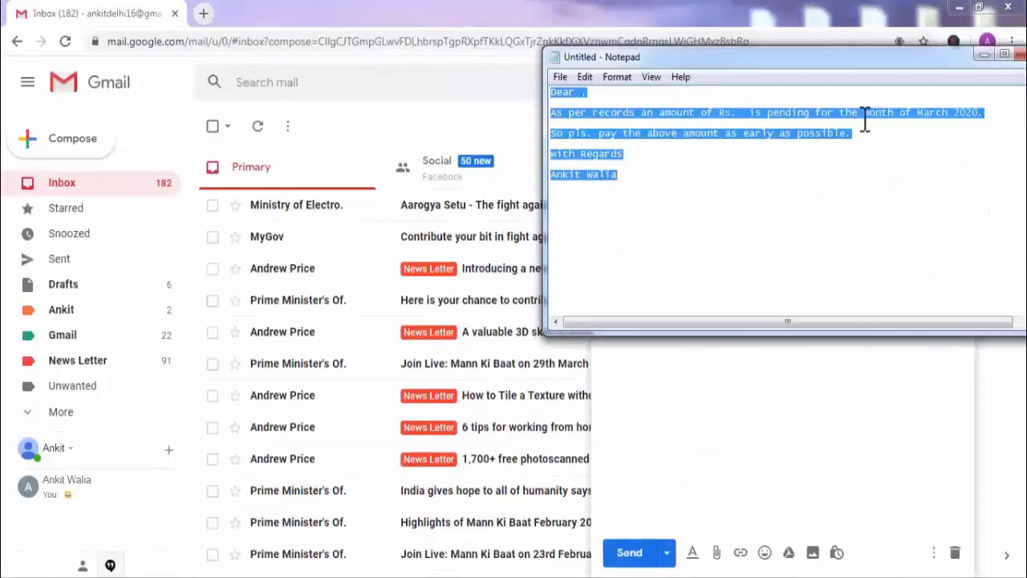
{"action": "left_click", "coordinate": [984, 54]}
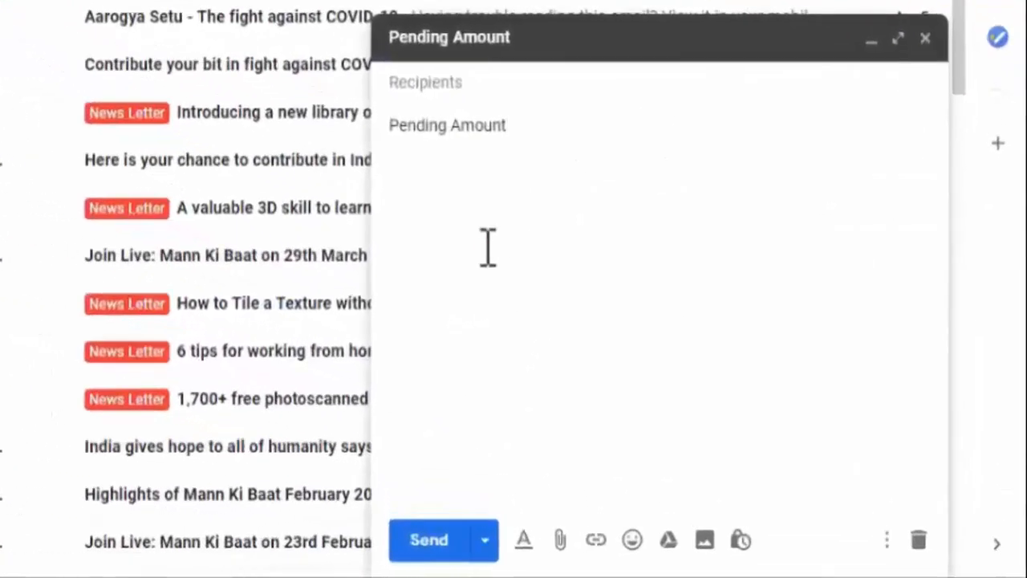
{"action": "key", "text": "ctrl+v"}
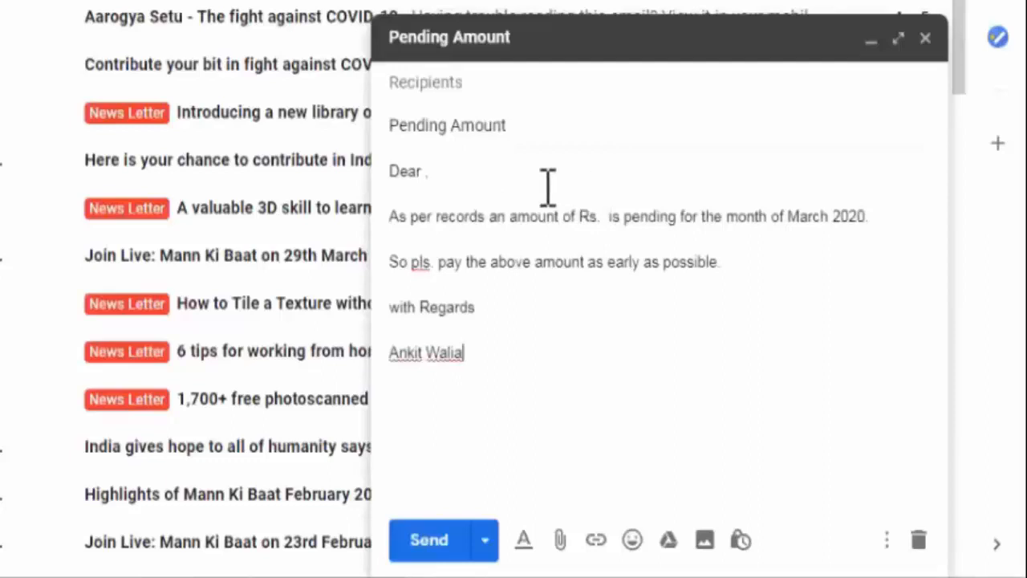
Insert the merge placeholders <<Name>> after "Dear" and <<Amount>> after "Rs." in the email body.
{"action": "left_click", "coordinate": [427, 170]}
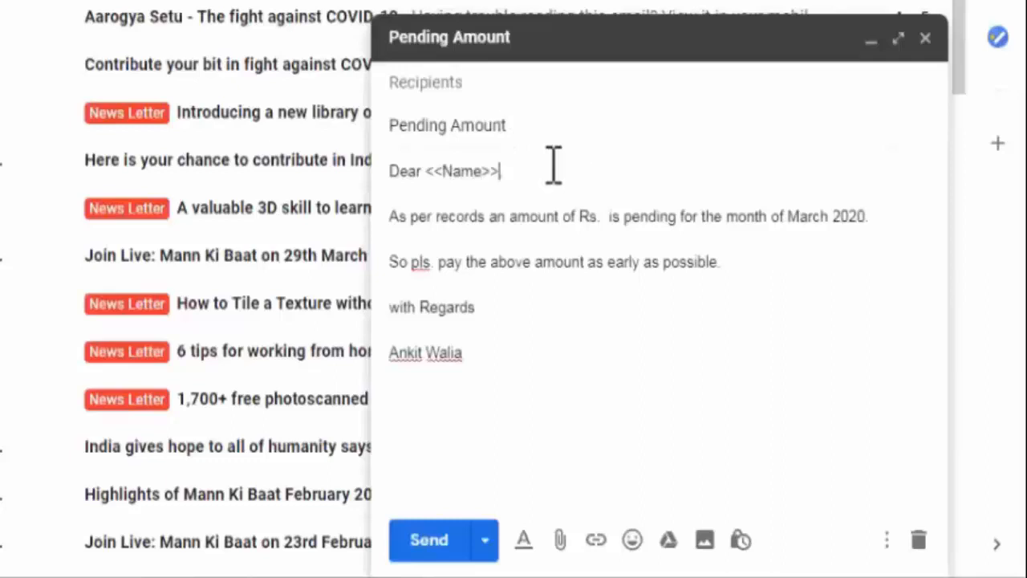
{"action": "left_click", "coordinate": [602, 216]}
{"action": "type", "text": "<<"}
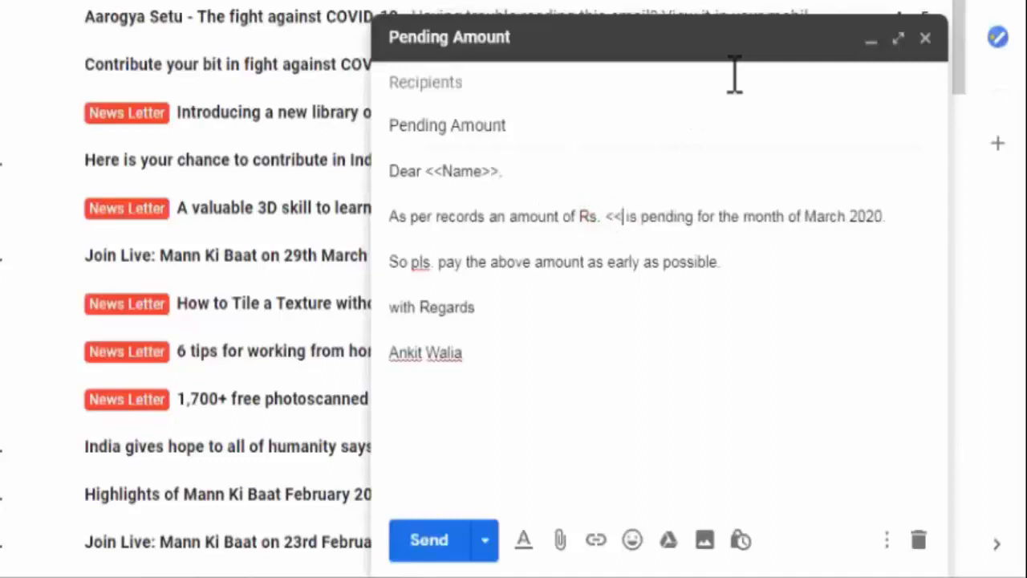
{"action": "type", "text": "Amount"}
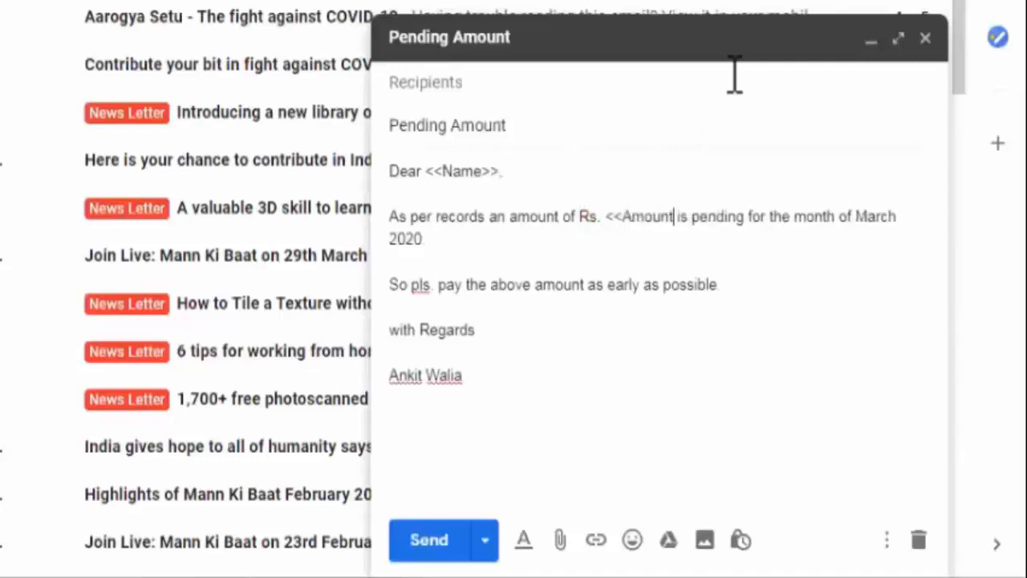
{"action": "type", "text": ">>"}
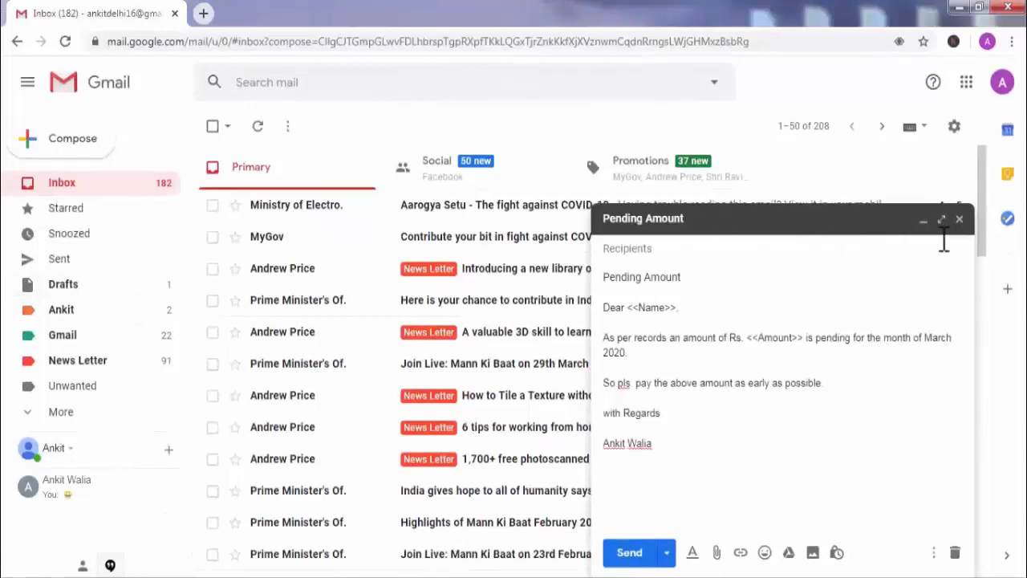
Close the Pending Amount message to keep it as a draft and open the Drafts folder.
{"action": "left_click", "coordinate": [958, 219]}
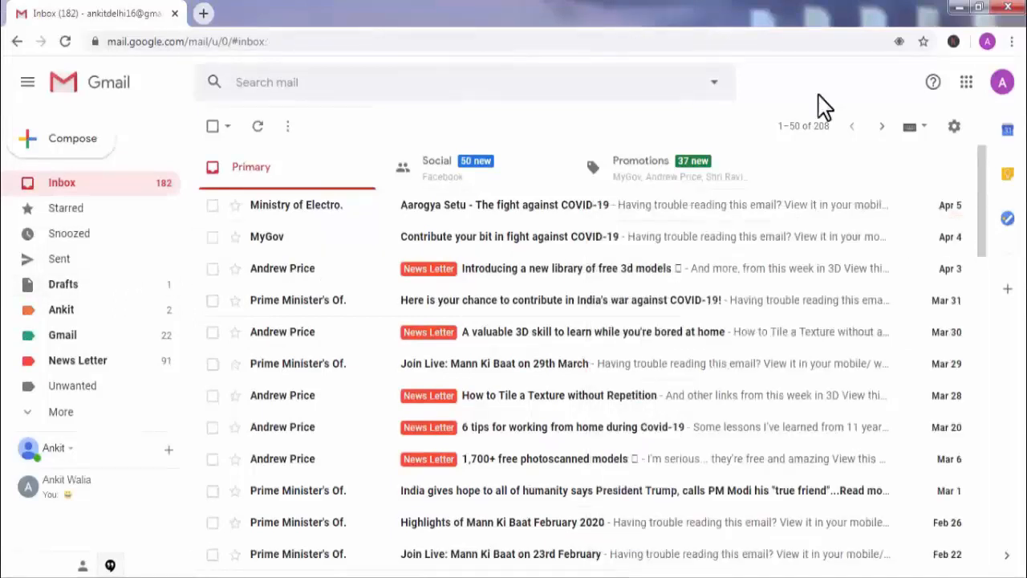
{"action": "left_click", "coordinate": [133, 295]}
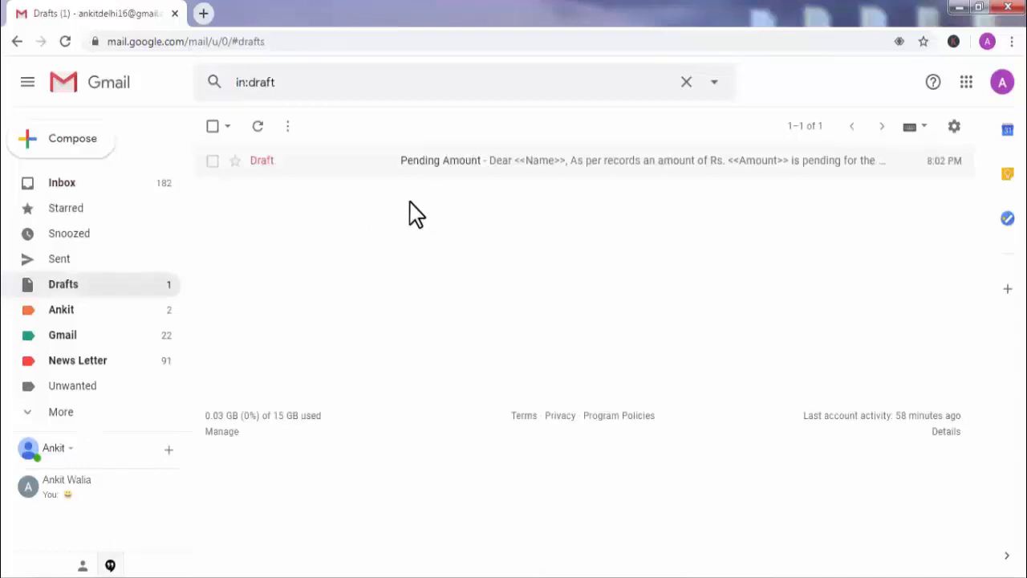
Open docs.google.com in a new browser tab.
{"action": "left_click", "coordinate": [203, 13]}
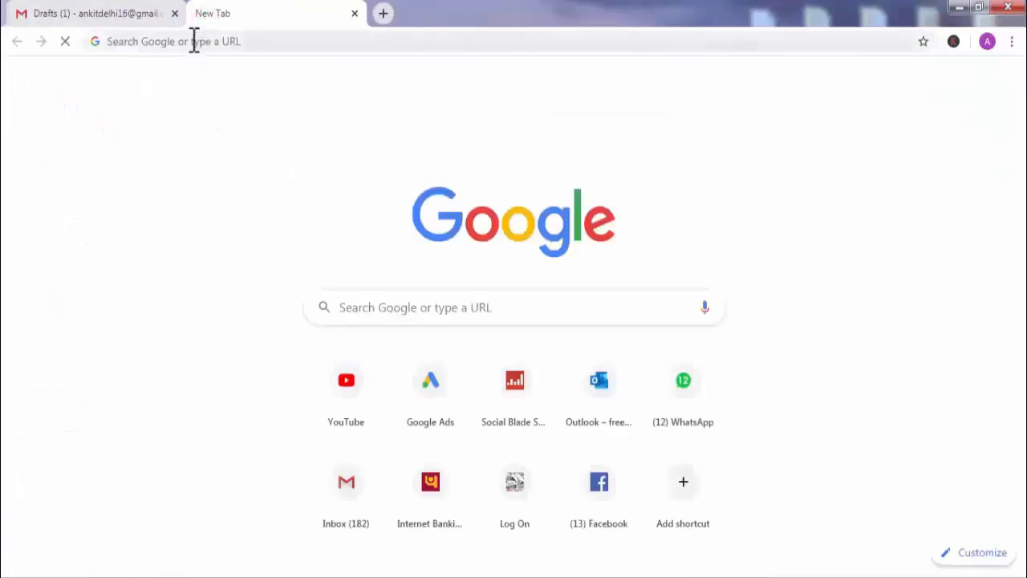
{"action": "left_click", "coordinate": [193, 41]}
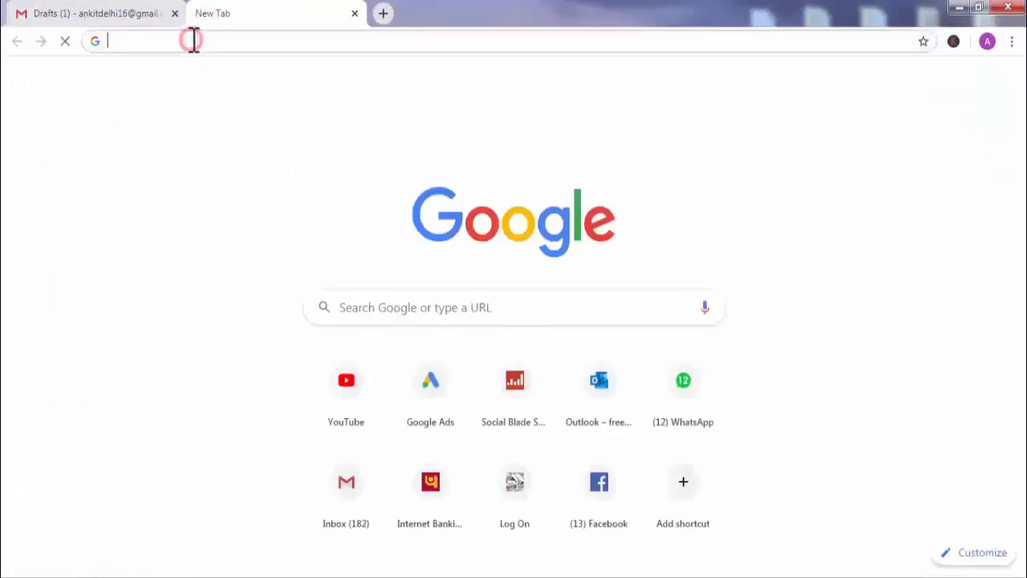
{"action": "type", "text": "docs.go"}
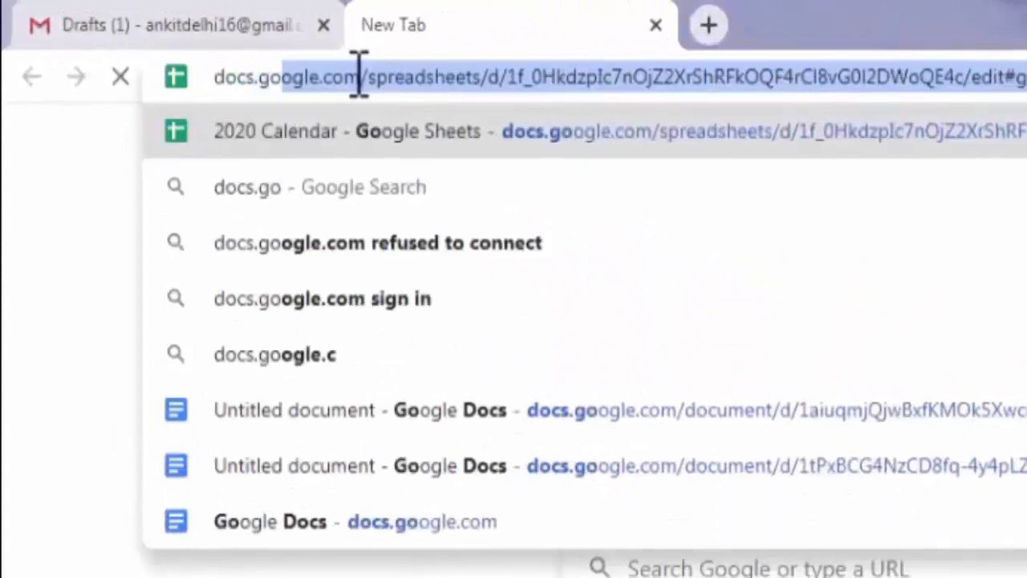
{"action": "type", "text": "ogle.com"}
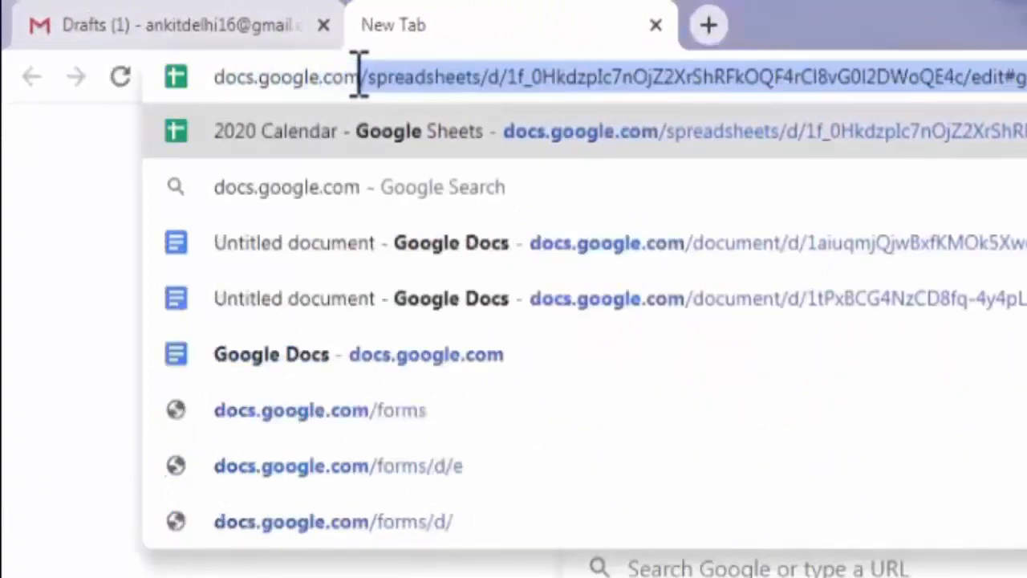
{"action": "key", "text": "Delete"}
{"action": "key", "text": "Return"}
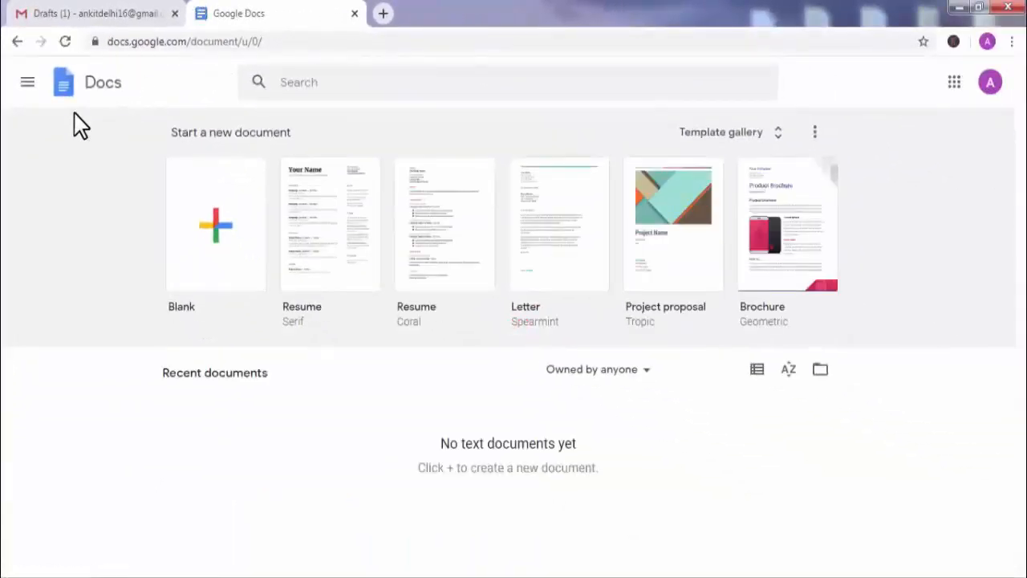
Switch from Google Docs to Google Sheets and create a blank spreadsheet.
{"action": "left_click", "coordinate": [27, 84]}
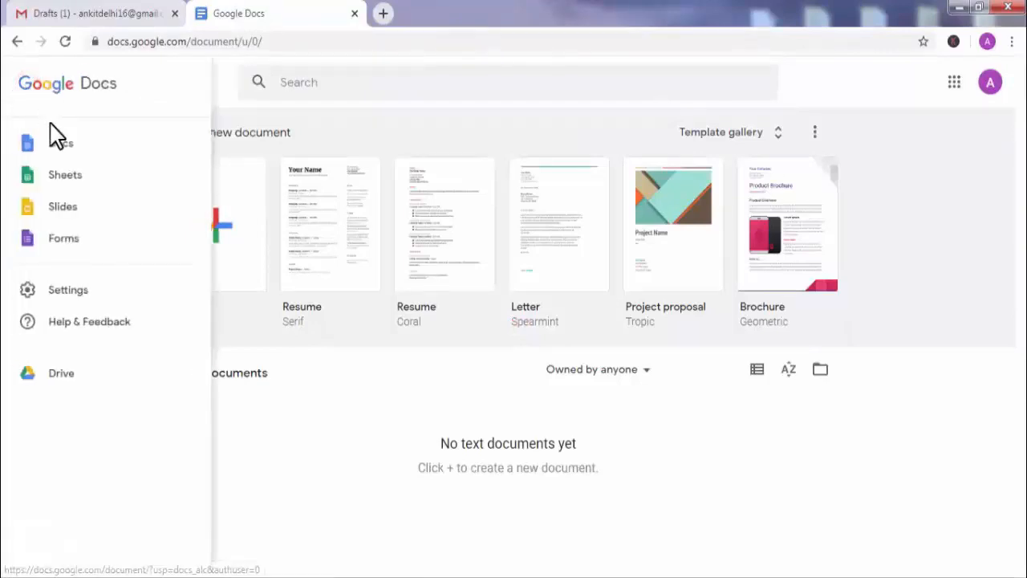
{"action": "left_click", "coordinate": [84, 183]}
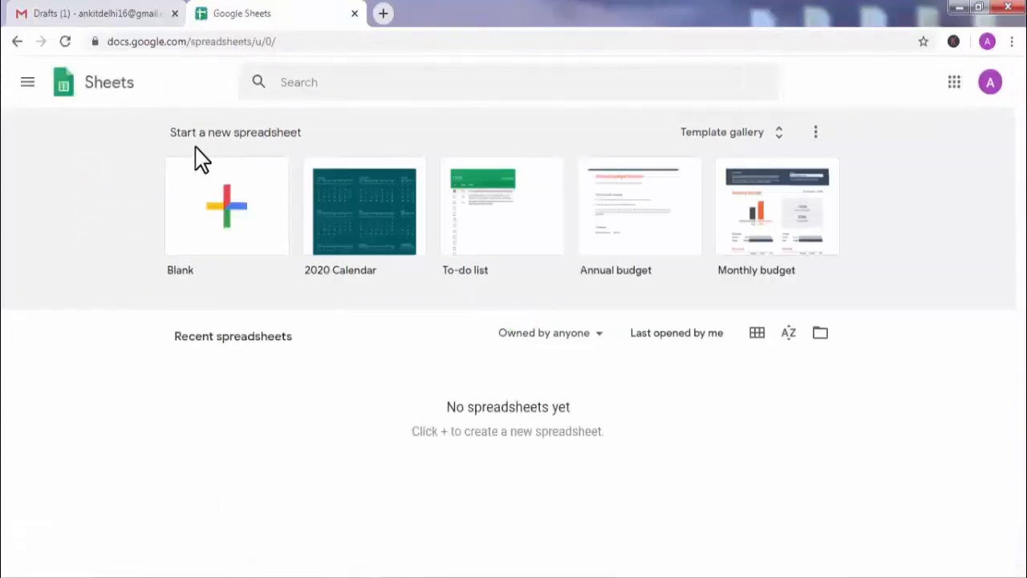
{"action": "left_click", "coordinate": [227, 207]}
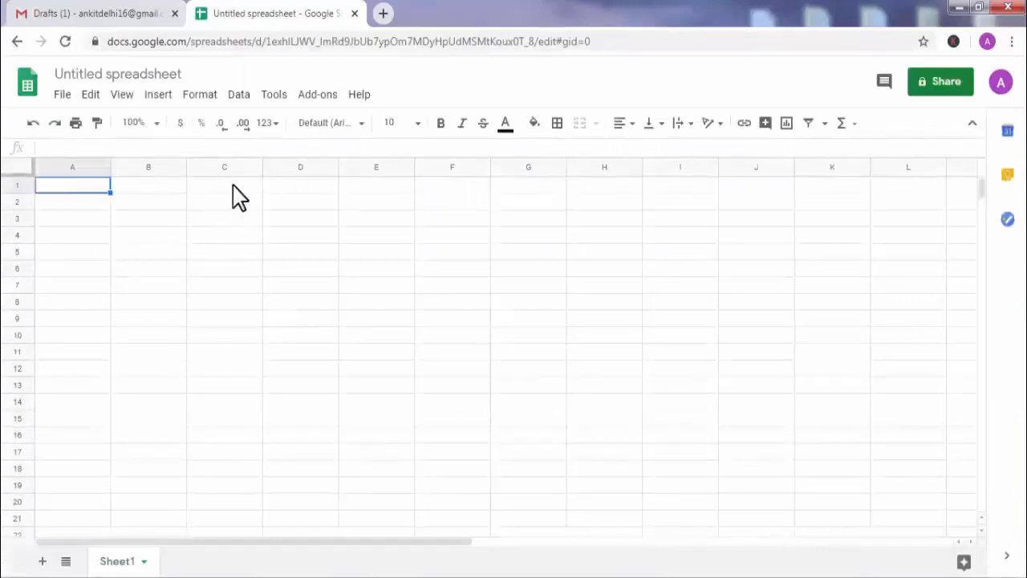
Search the add-on marketplace for "yet another mail merge" and open the Yet Another Mail Merge page.
{"action": "left_click", "coordinate": [319, 96]}
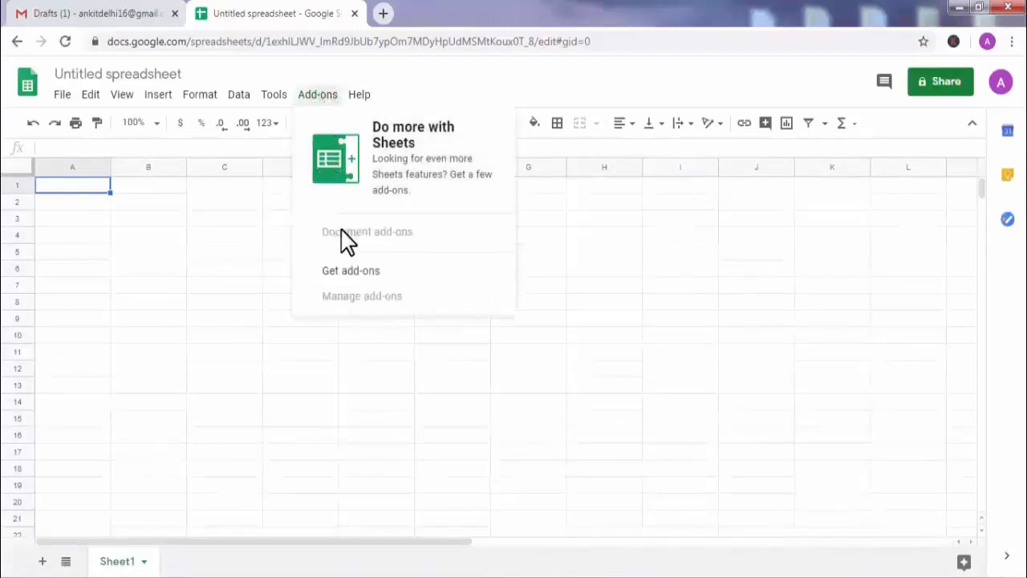
{"action": "left_click", "coordinate": [350, 270]}
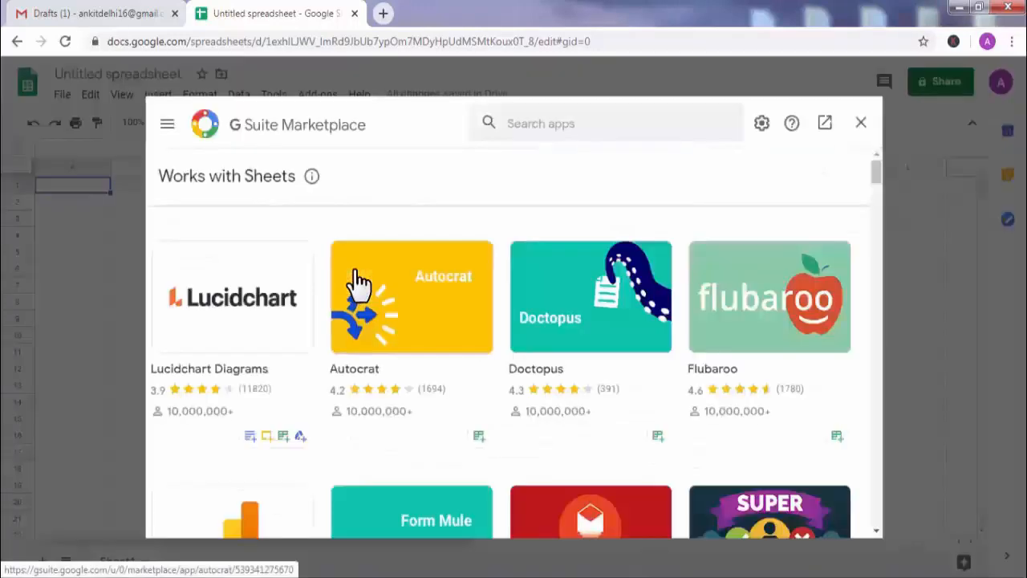
{"action": "left_click", "coordinate": [523, 124]}
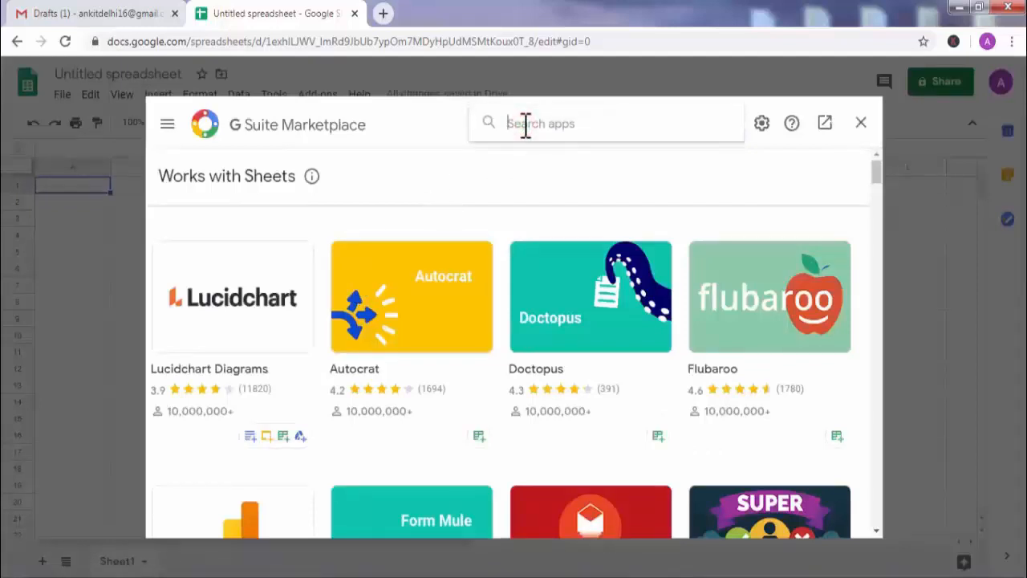
{"action": "type", "text": "yet another mail merge"}
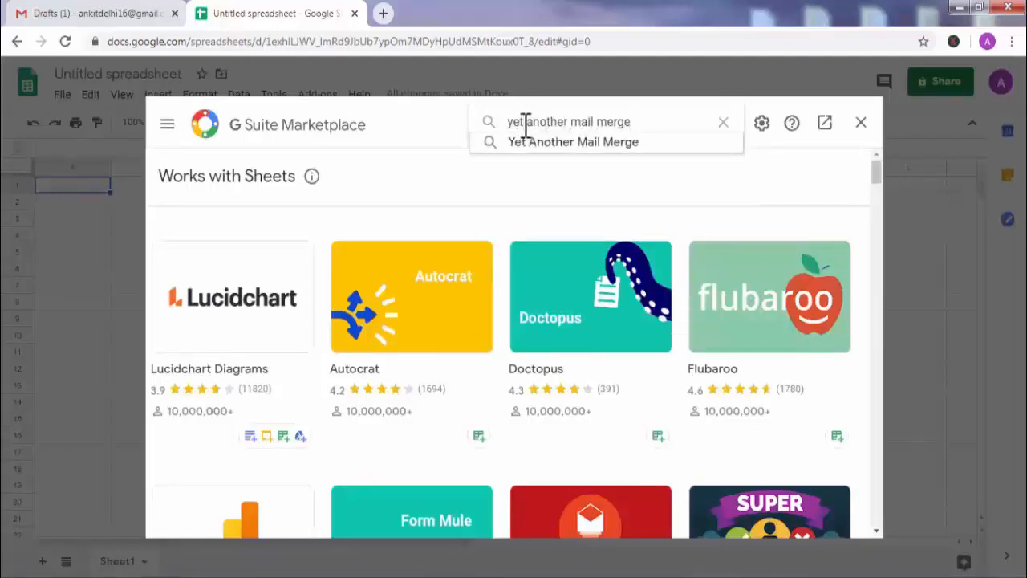
{"action": "key", "text": "Return"}
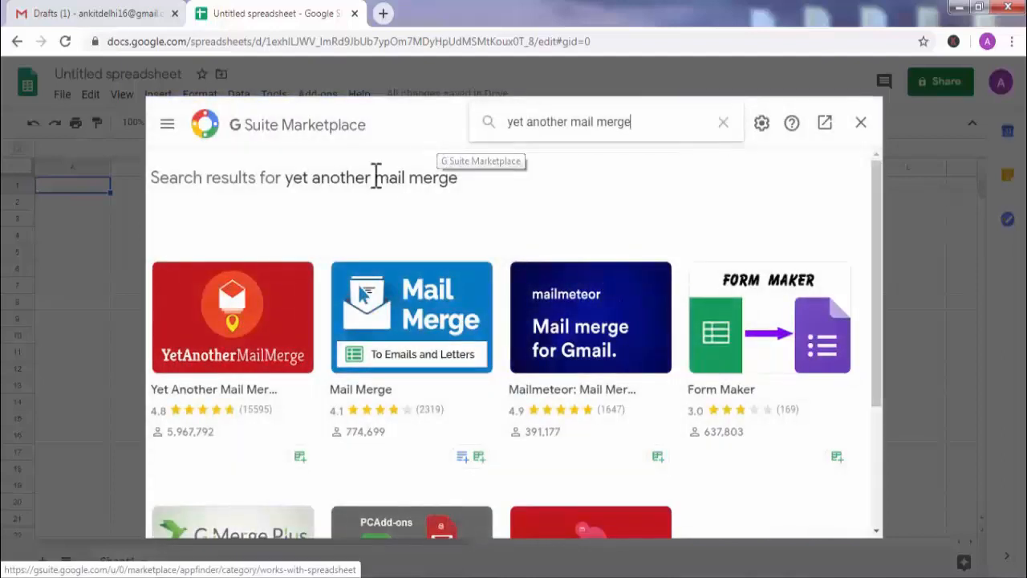
{"action": "left_click", "coordinate": [231, 335]}
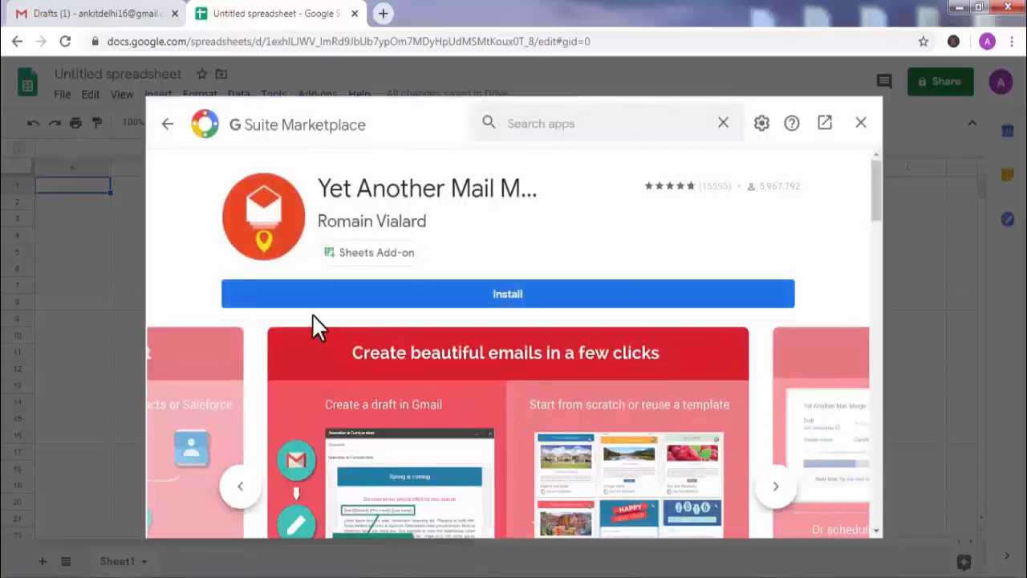
Install the Yet Another Mail Merge add-on with the signed-in Google account, allow its requested permissions, and close the marketplace and add-on dialogs.
{"action": "left_click", "coordinate": [516, 295]}
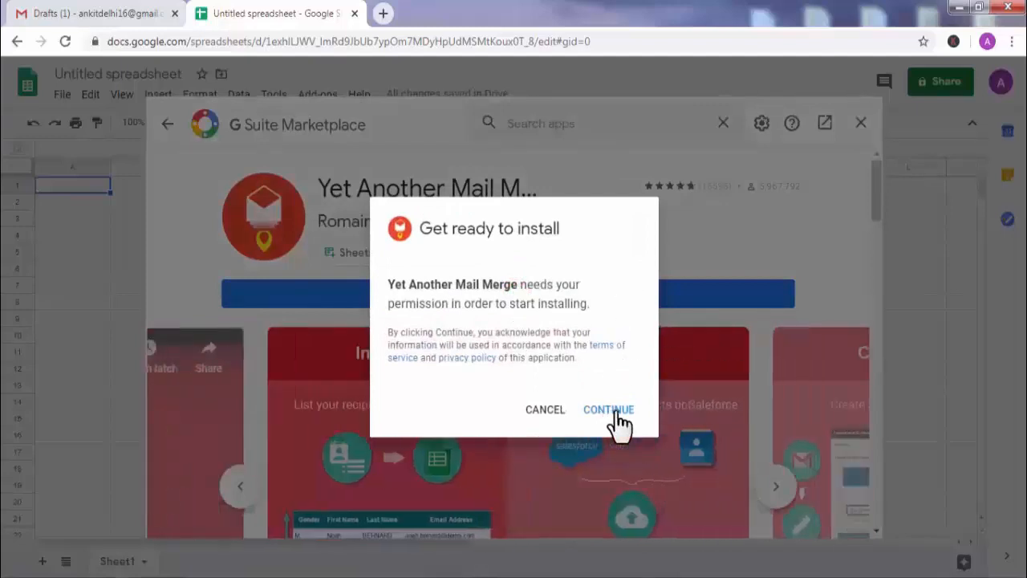
{"action": "left_click", "coordinate": [612, 412]}
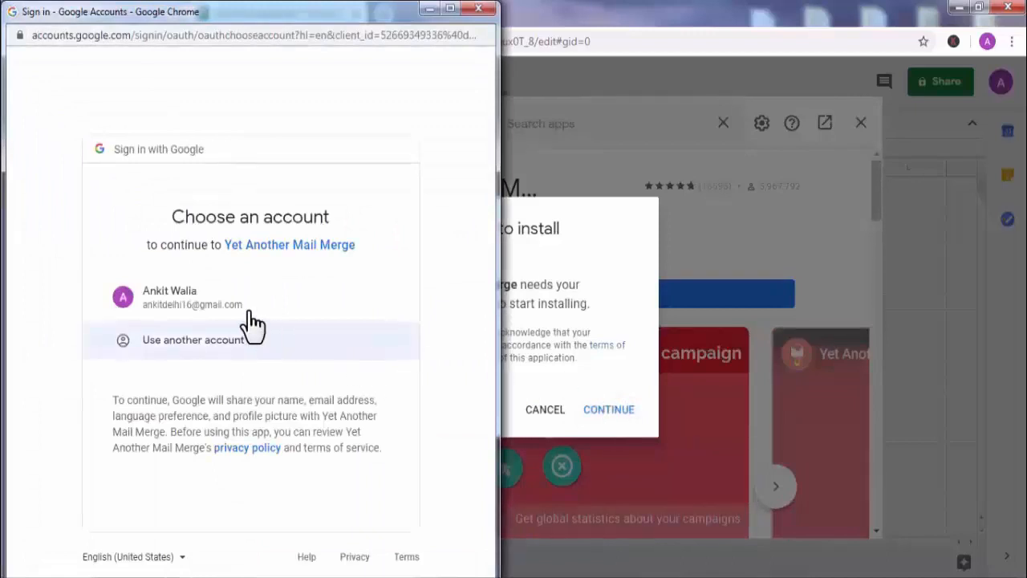
{"action": "left_click", "coordinate": [192, 294]}
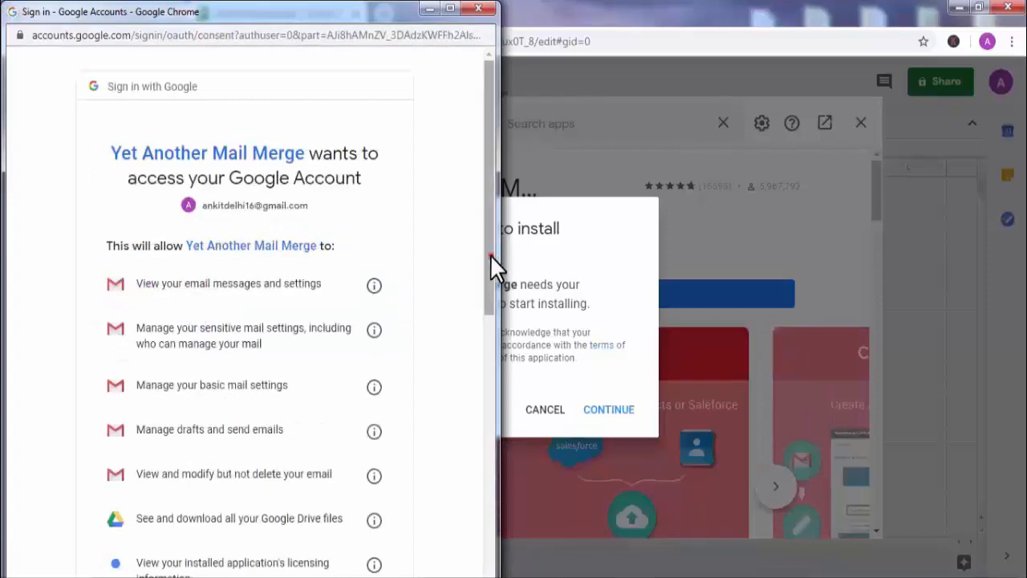
{"action": "left_click_drag", "start_coordinate": [490, 255], "coordinate": [481, 516]}
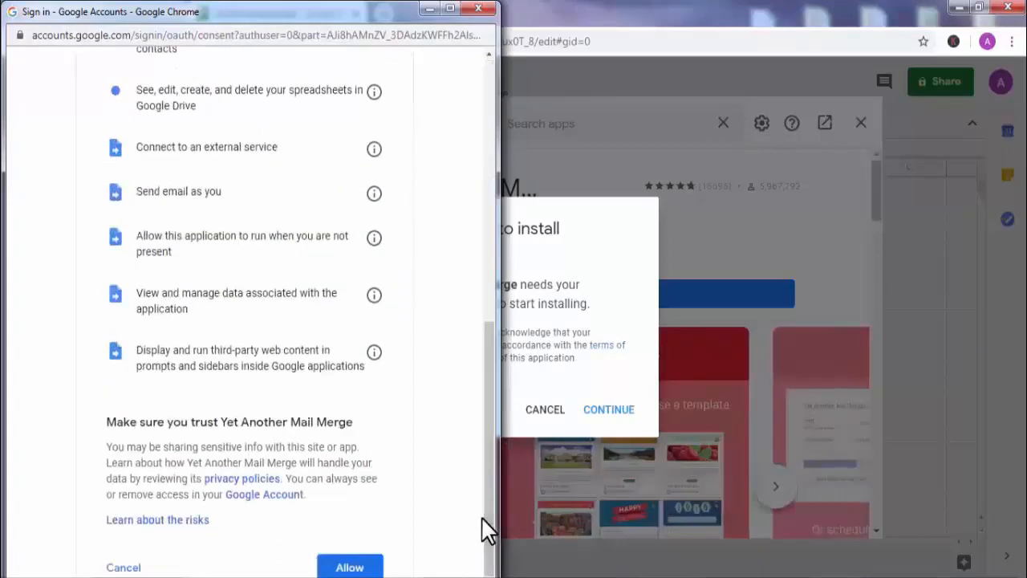
{"action": "left_click", "coordinate": [357, 567]}
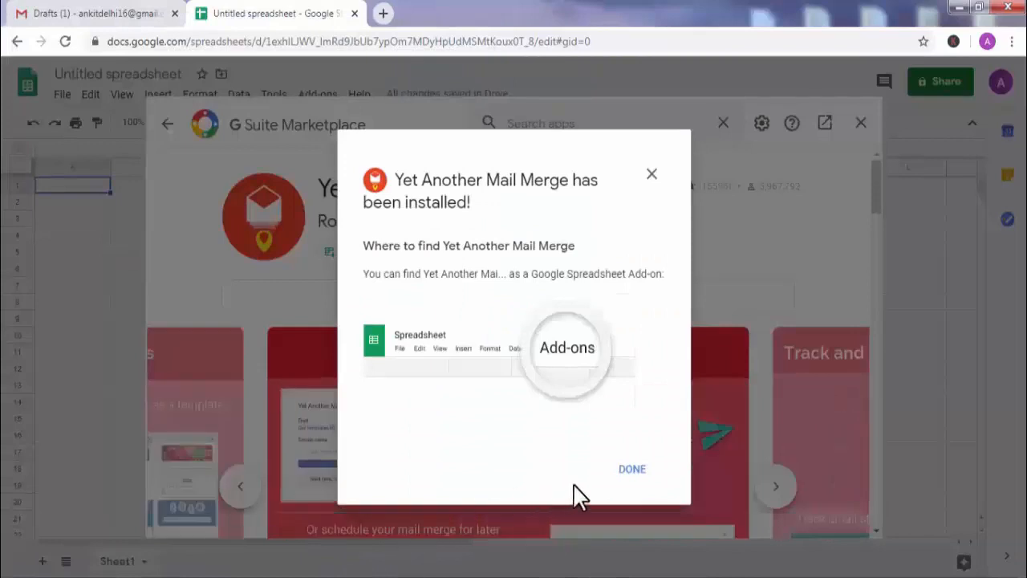
{"action": "left_click", "coordinate": [627, 475]}
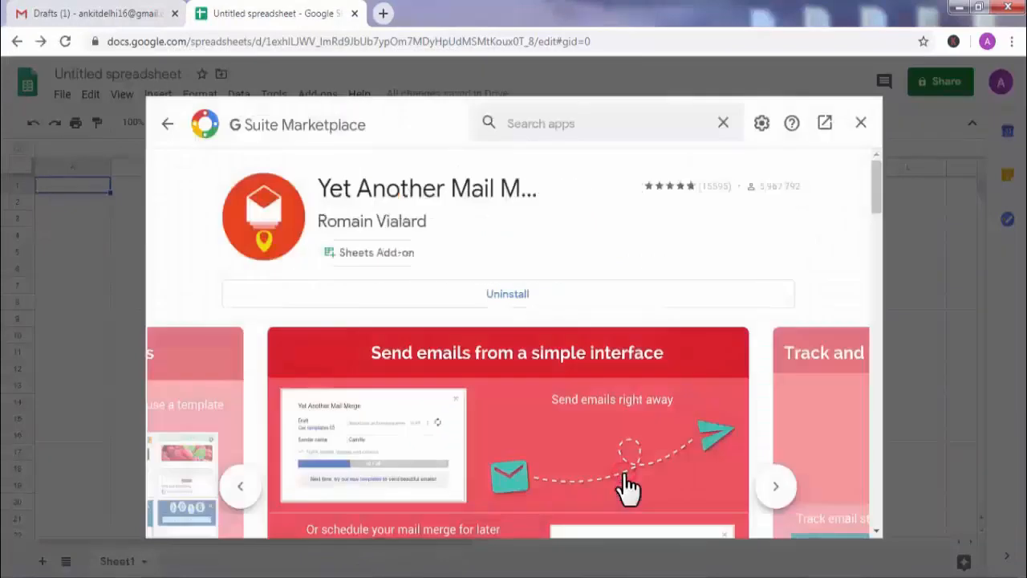
{"action": "left_click", "coordinate": [859, 125]}
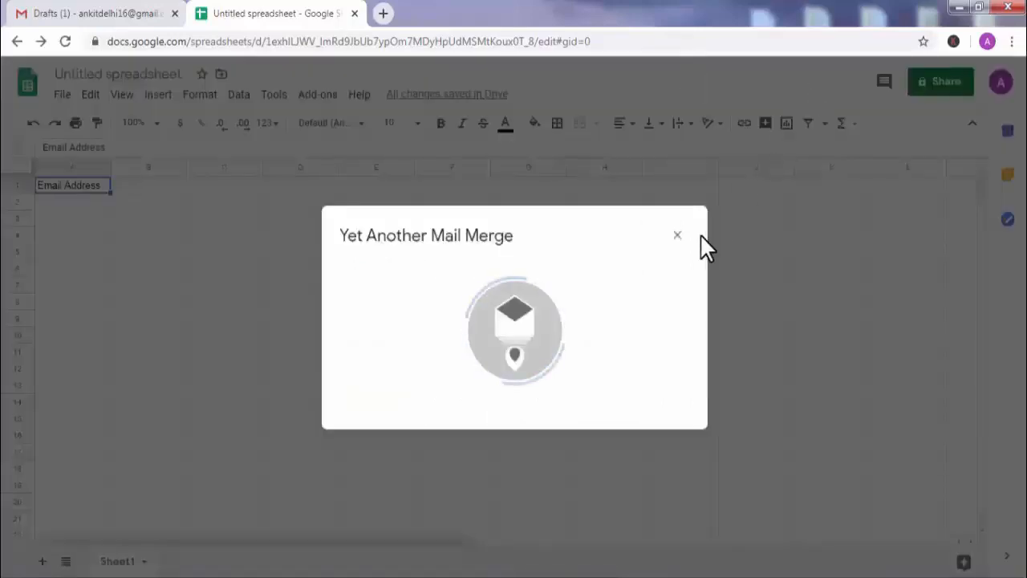
{"action": "left_click", "coordinate": [676, 237]}
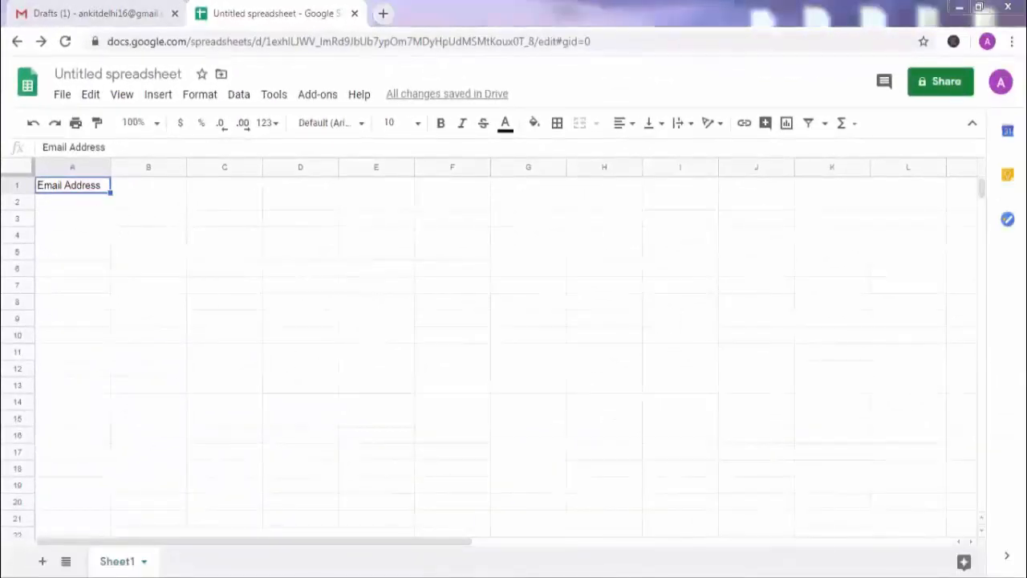
Paste the five recipient email addresses from the Notepad list under the Email Address header, starting in cell A2.
{"action": "left_click", "coordinate": [419, 530]}
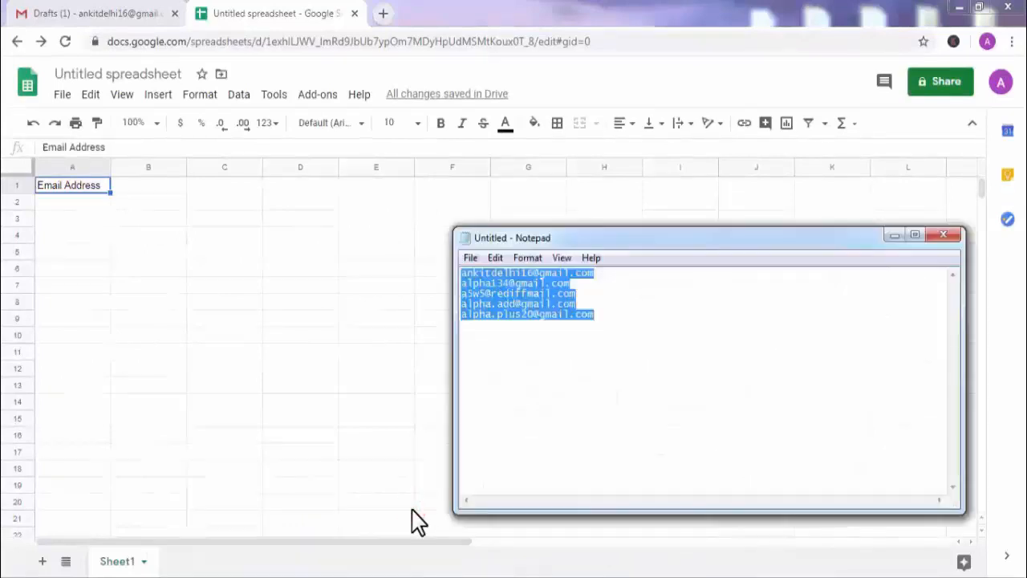
{"action": "left_click", "coordinate": [458, 9]}
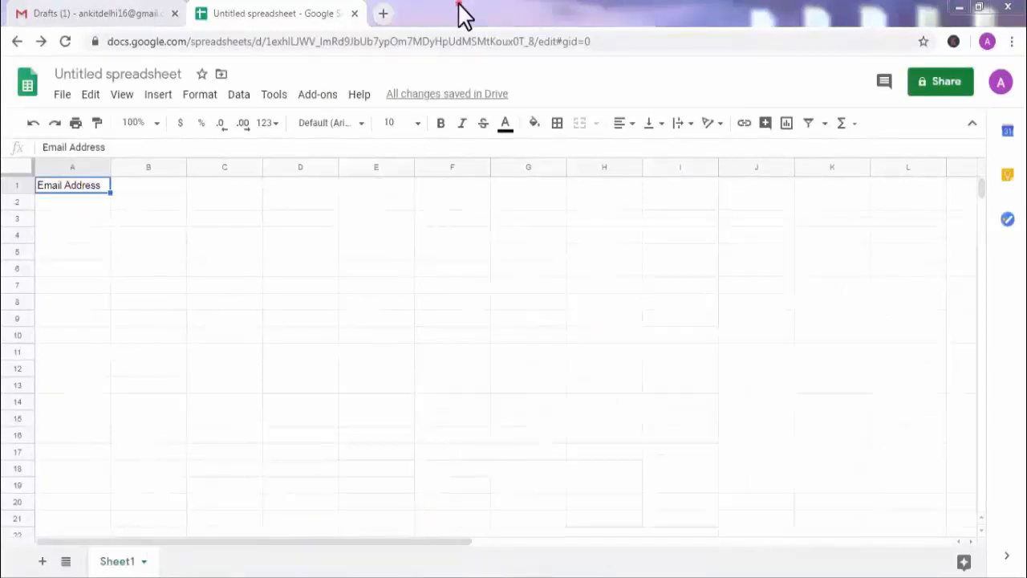
{"action": "key", "text": "Down"}
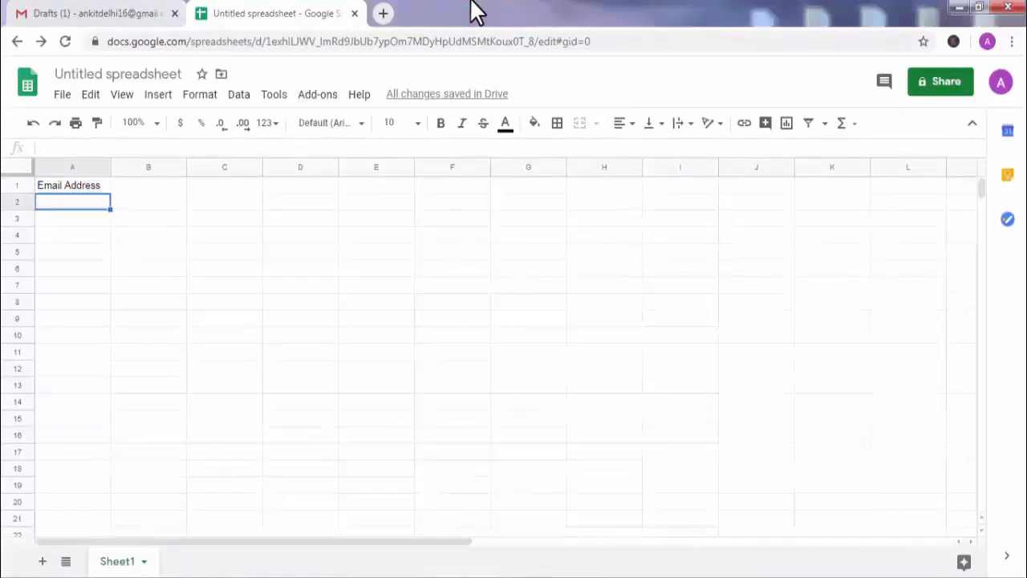
{"action": "key", "text": "ctrl+v"}
{"action": "left_click", "coordinate": [232, 229]}
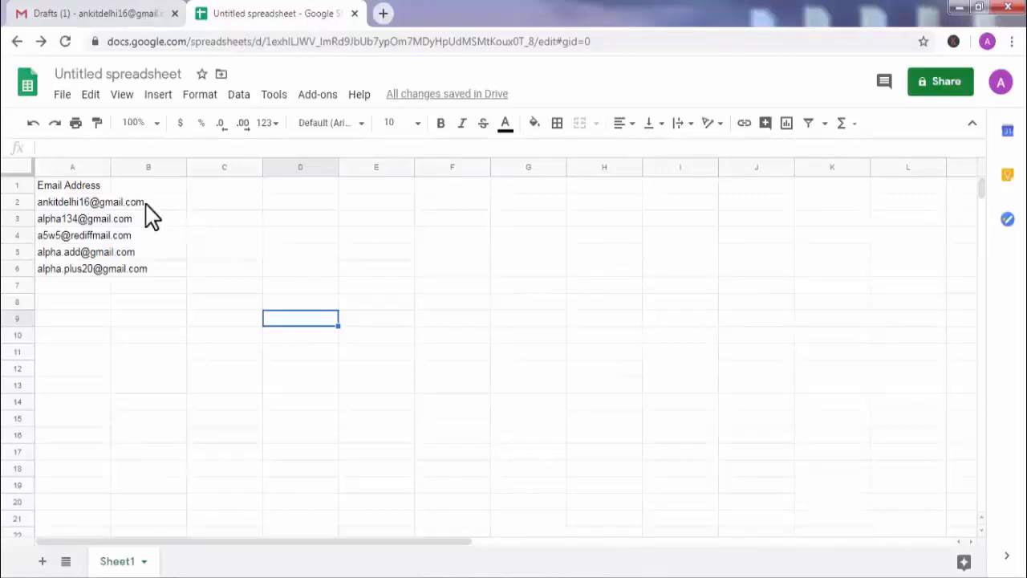
Insert two blank columns before the Email Address column.
{"action": "right_click", "coordinate": [78, 169]}
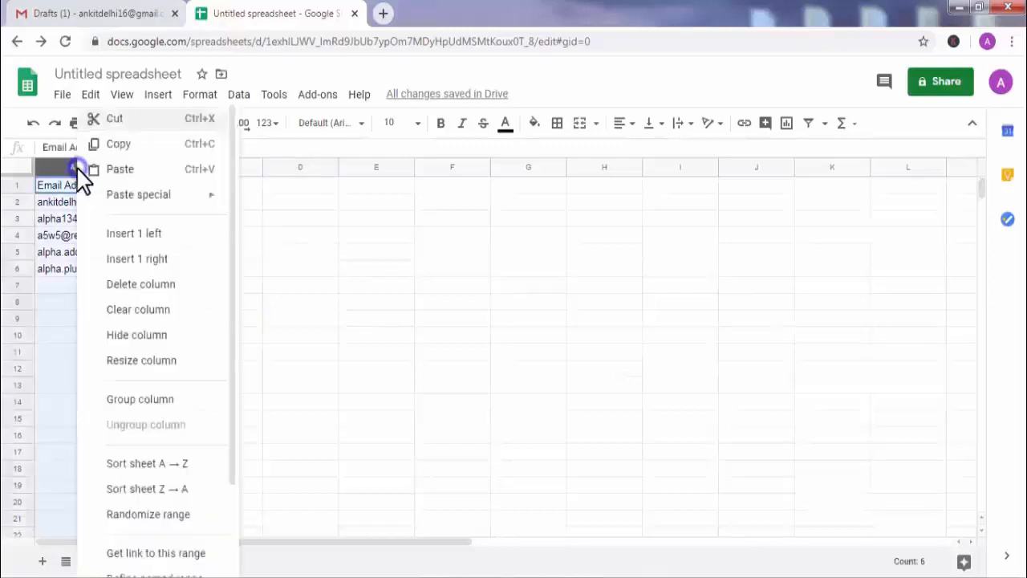
{"action": "left_click", "coordinate": [147, 239]}
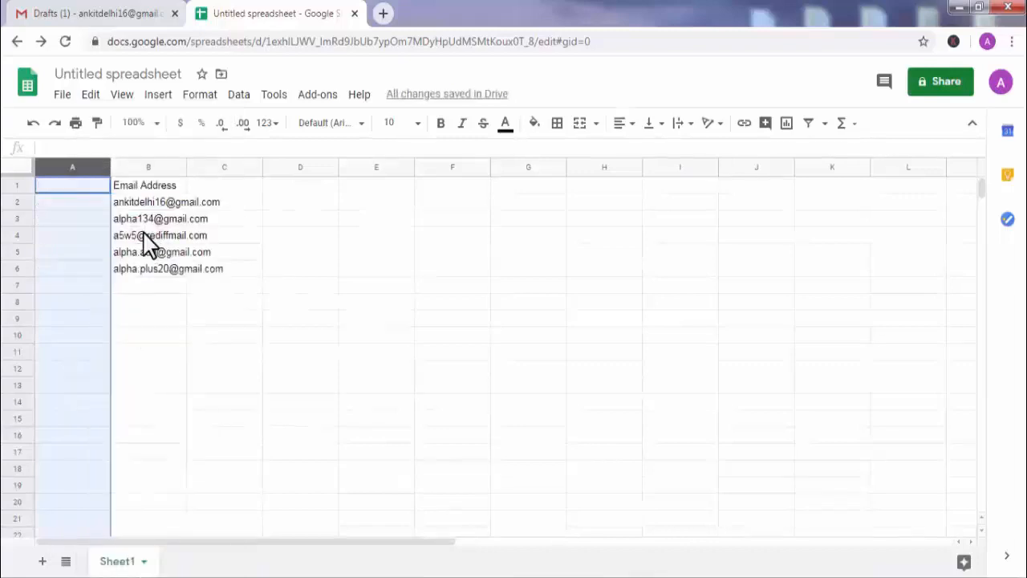
{"action": "right_click", "coordinate": [165, 166]}
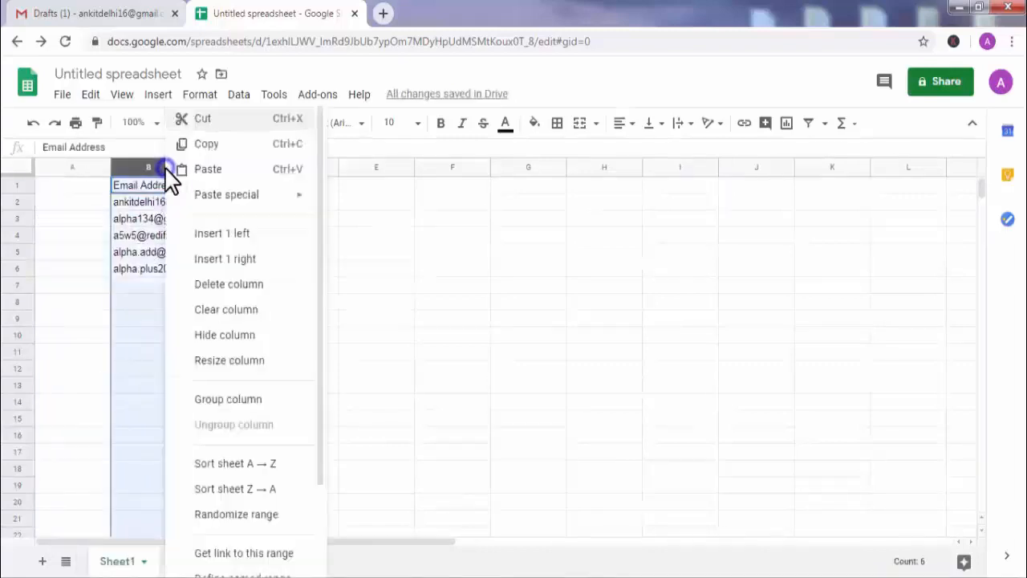
{"action": "left_click", "coordinate": [201, 233]}
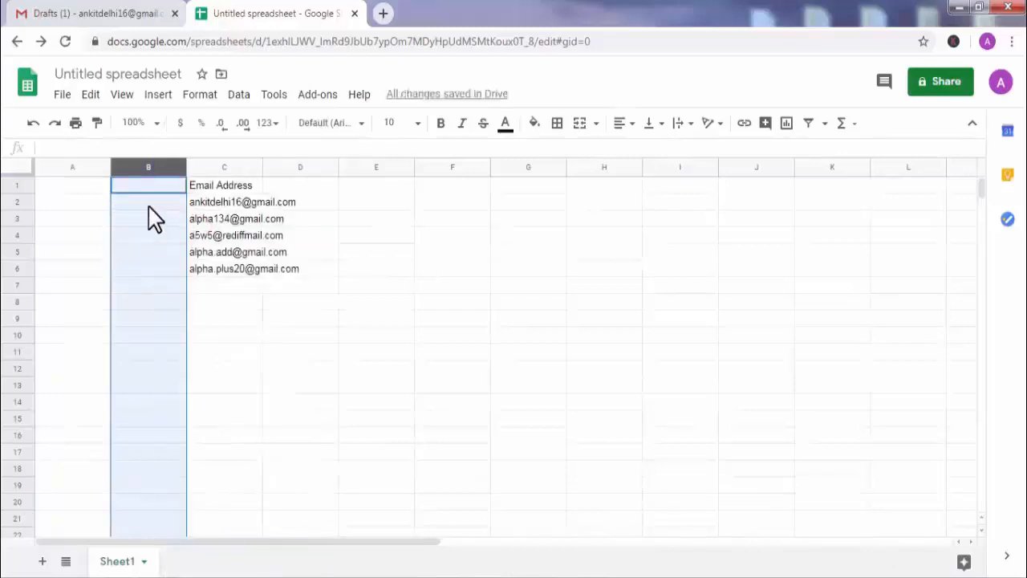
Copy the placeholder word "Name" from the Pending Amount draft in Gmail and paste it as the header in cell A1 of the spreadsheet.
{"action": "left_click", "coordinate": [77, 187]}
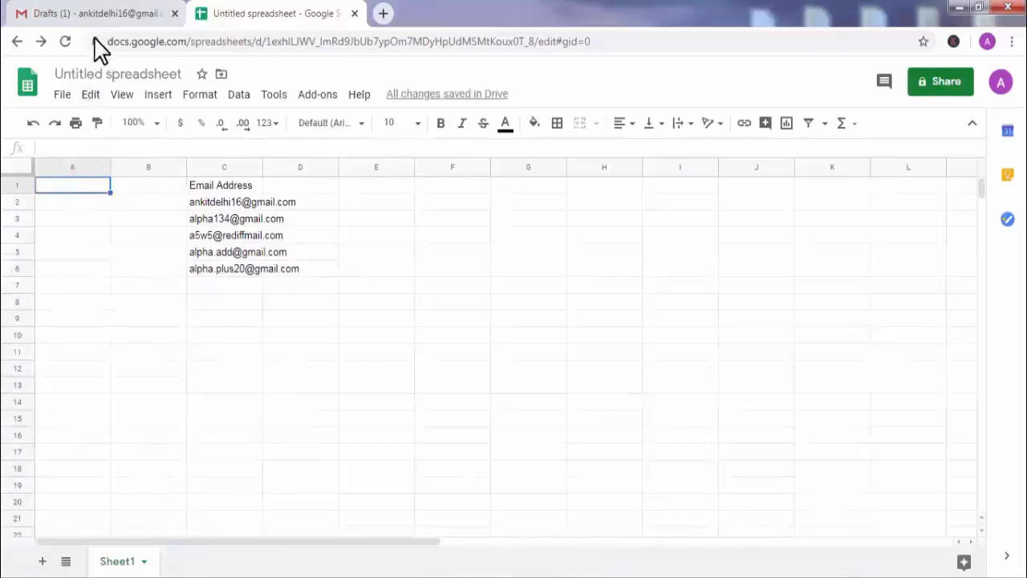
{"action": "left_click", "coordinate": [108, 20]}
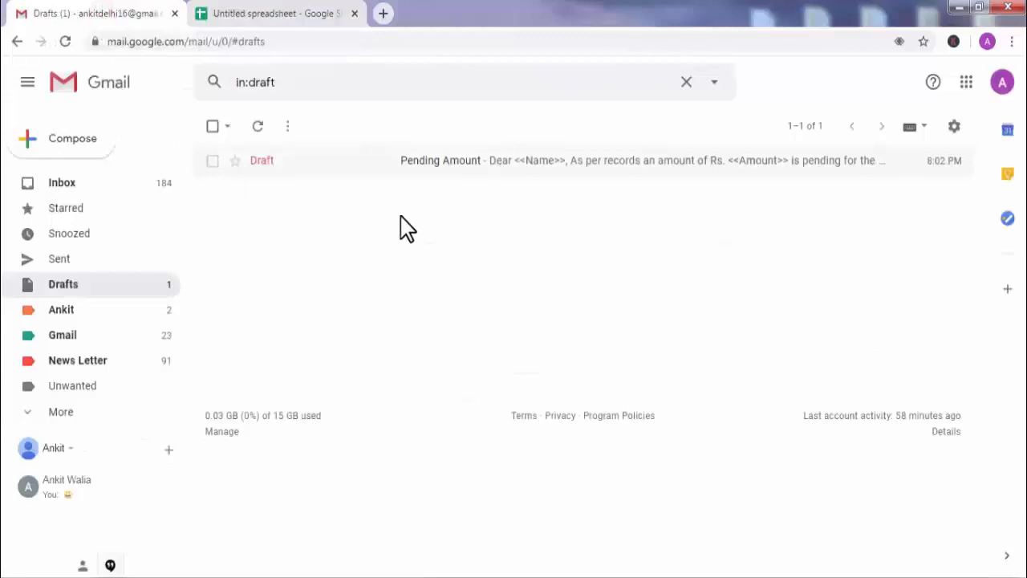
{"action": "left_click", "coordinate": [468, 177]}
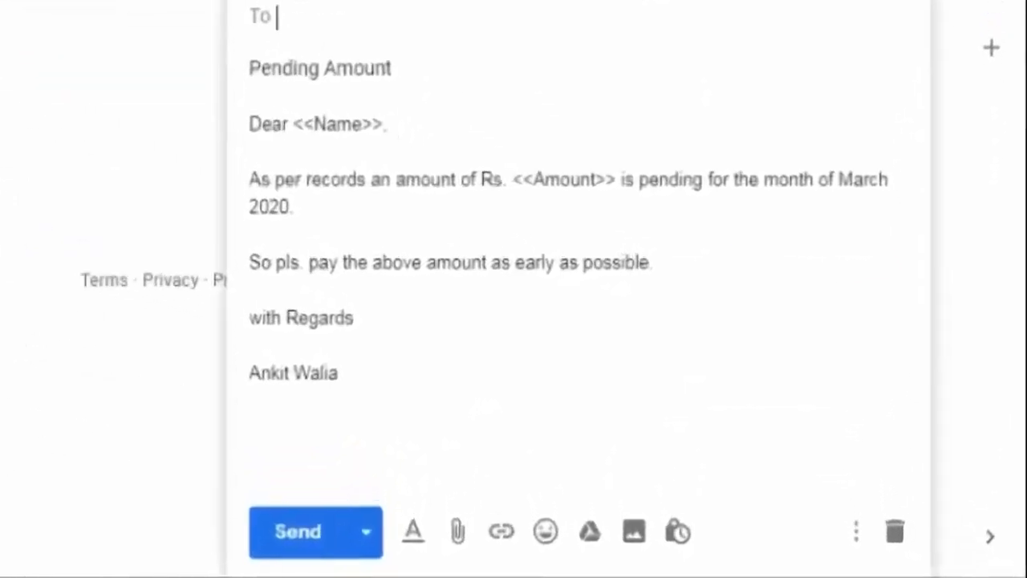
{"action": "left_click", "coordinate": [361, 124]}
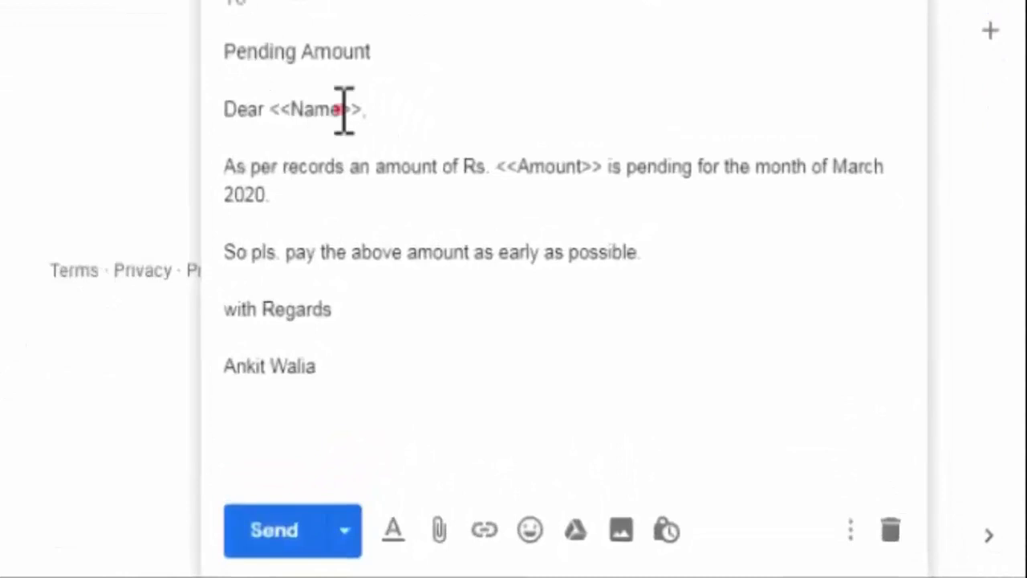
{"action": "left_click", "coordinate": [341, 63]}
{"action": "left_click_drag", "start_coordinate": [341, 62], "coordinate": [299, 67]}
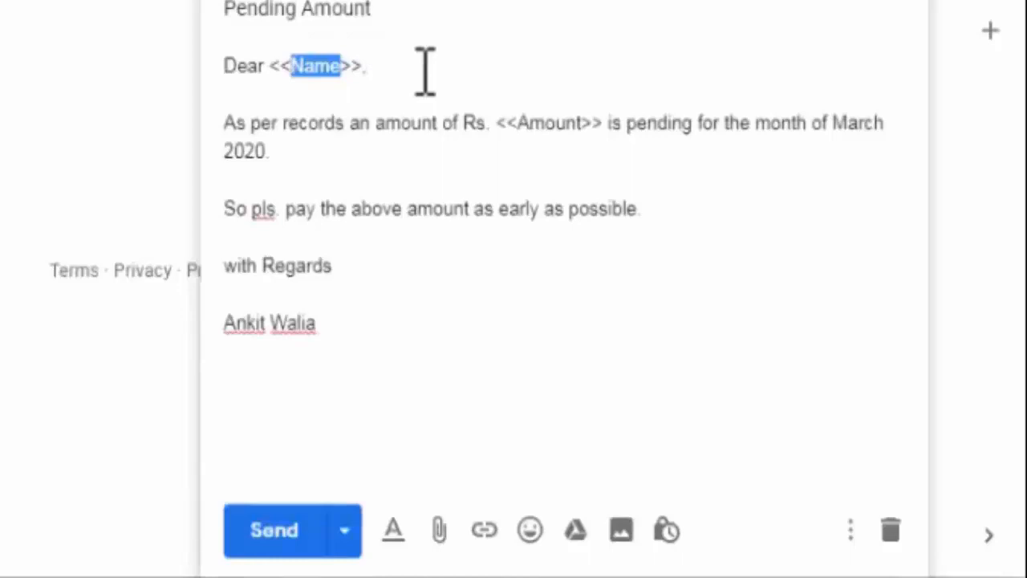
{"action": "right_click", "coordinate": [326, 68]}
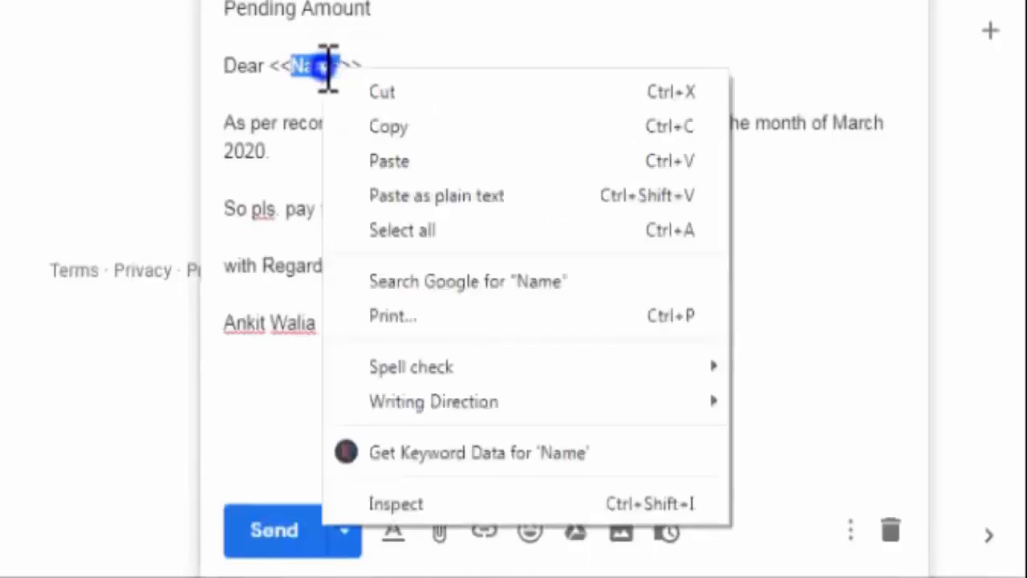
{"action": "left_click", "coordinate": [380, 130]}
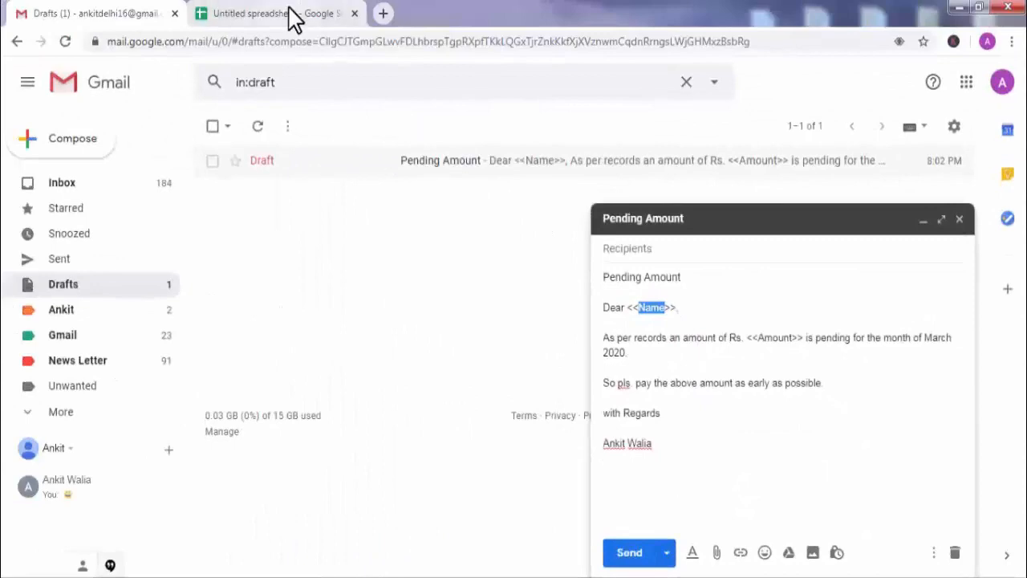
{"action": "left_click", "coordinate": [293, 18]}
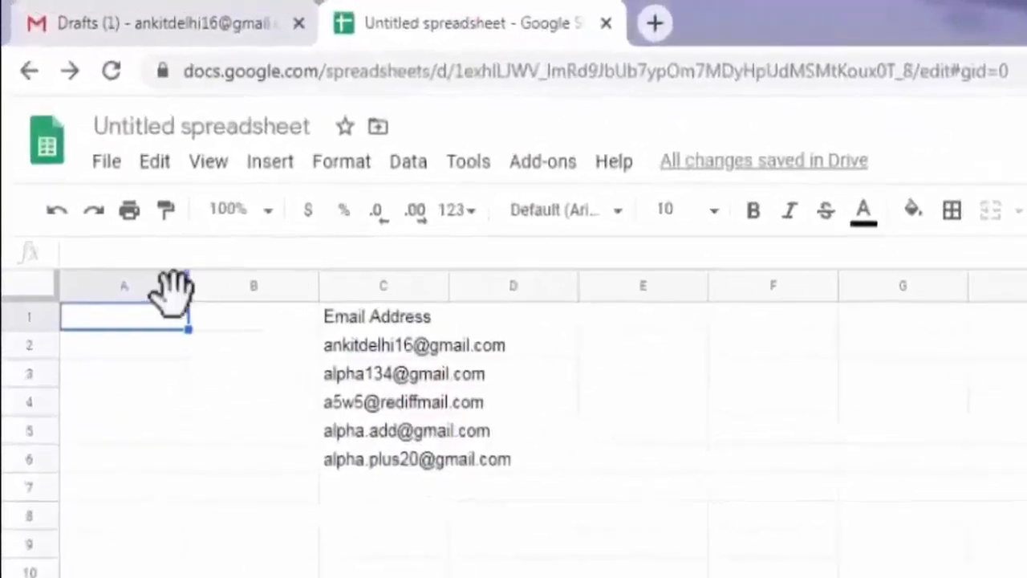
{"action": "right_click", "coordinate": [153, 318]}
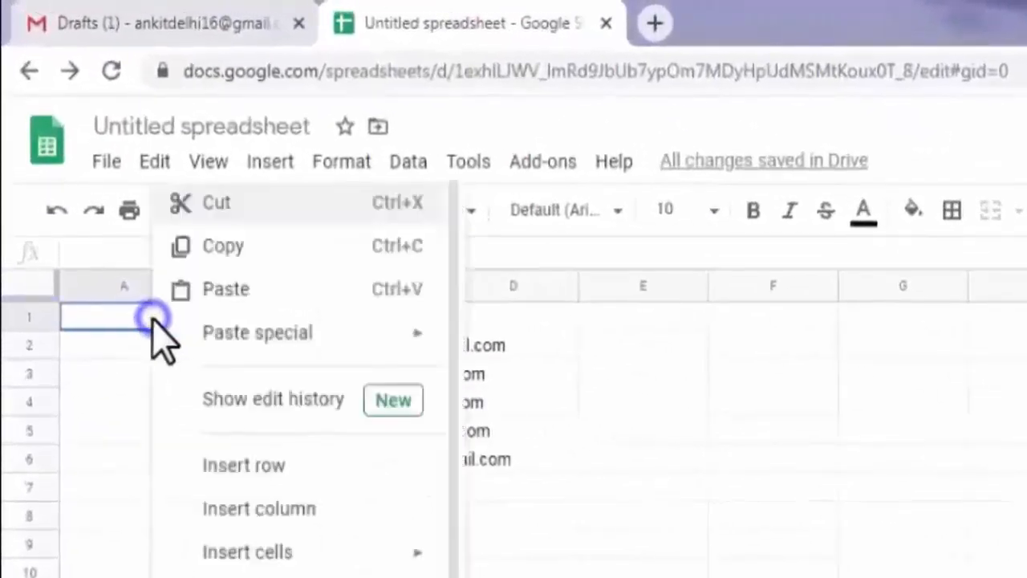
{"action": "left_click", "coordinate": [221, 291]}
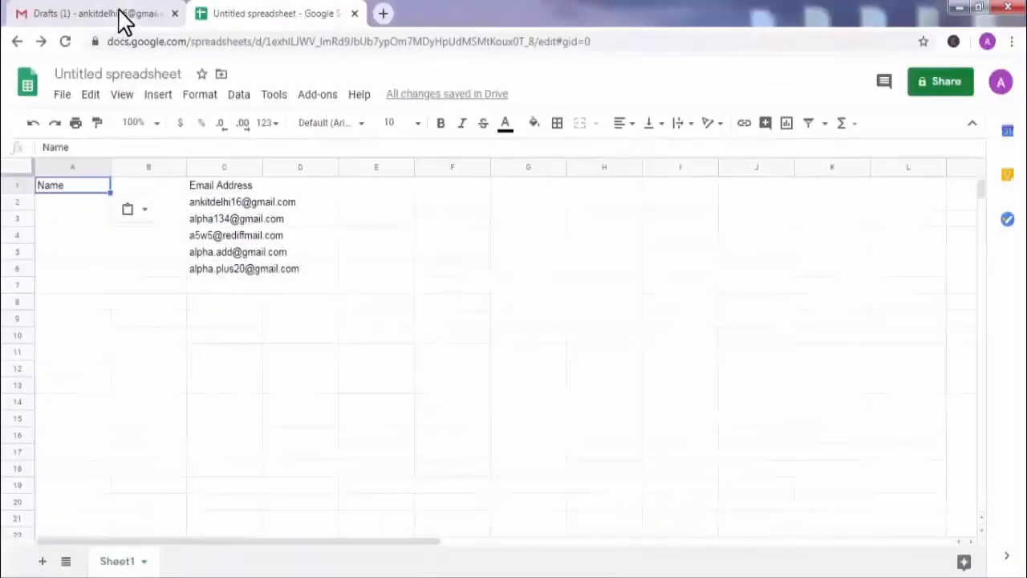
Copy the placeholder word "Amount" from the Gmail draft and paste it as the header in cell B1 of the spreadsheet.
{"action": "left_click", "coordinate": [178, 23]}
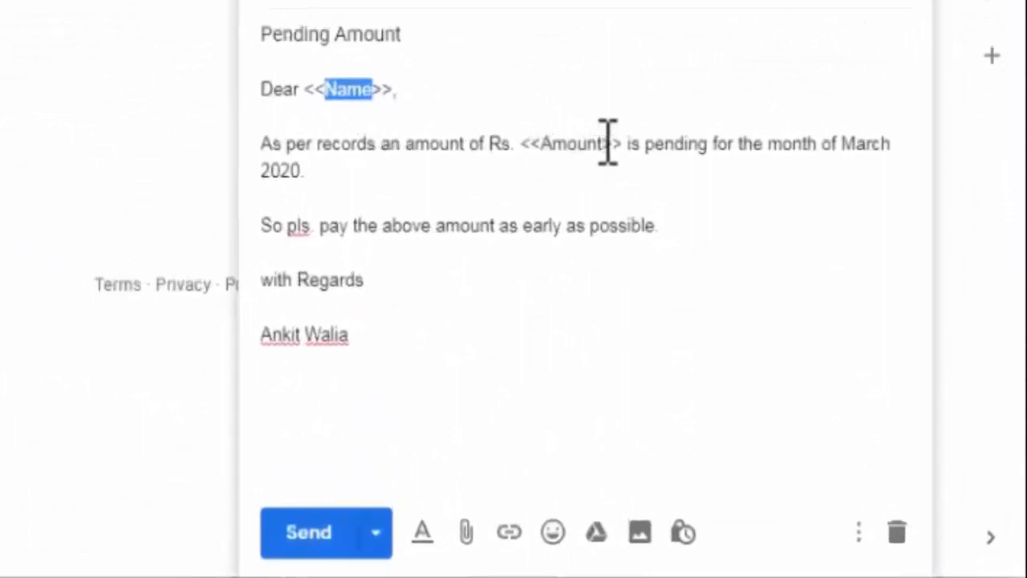
{"action": "left_click_drag", "start_coordinate": [608, 144], "coordinate": [548, 148]}
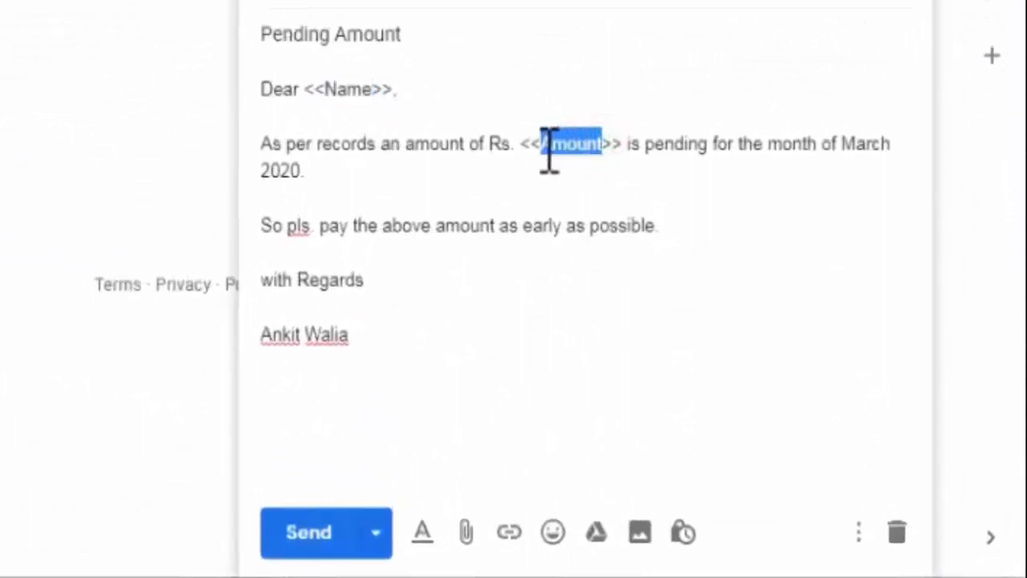
{"action": "right_click", "coordinate": [576, 146]}
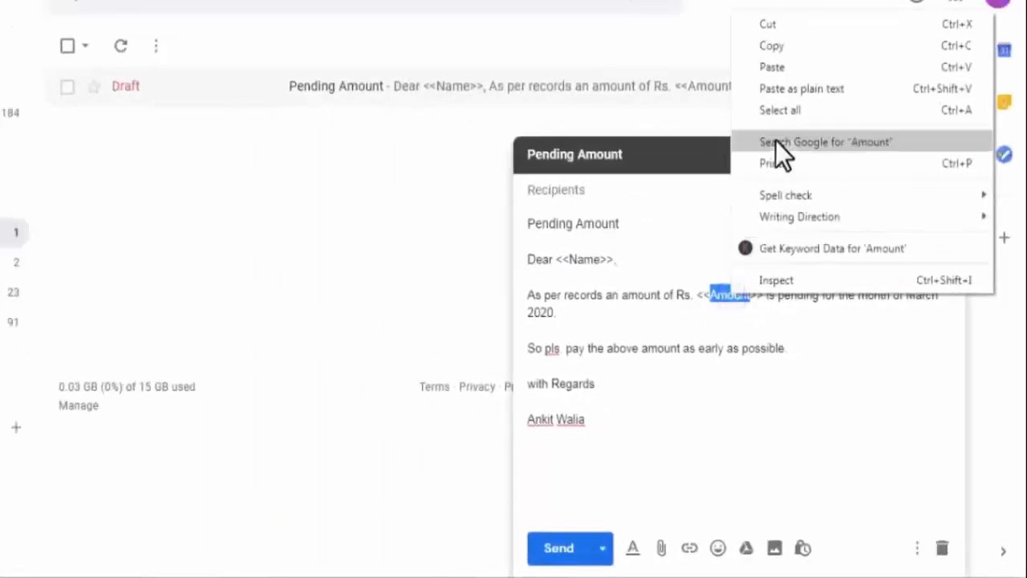
{"action": "left_click", "coordinate": [783, 49]}
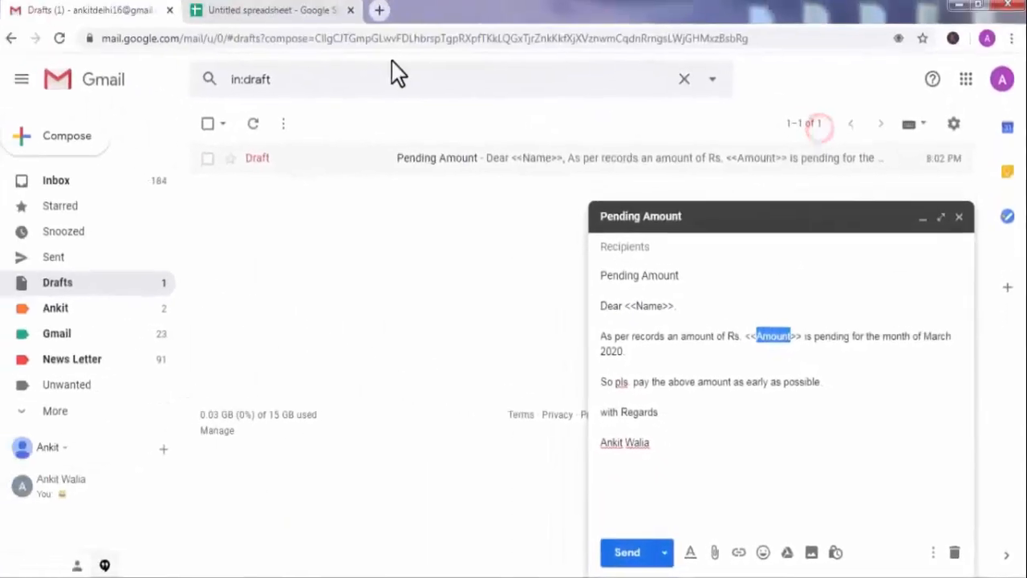
{"action": "left_click", "coordinate": [288, 12]}
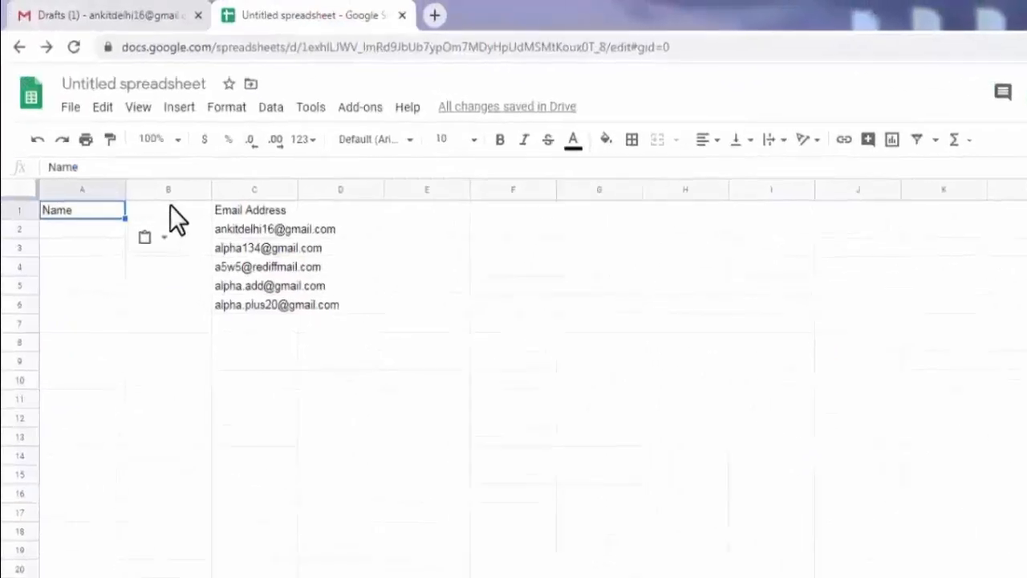
{"action": "left_click", "coordinate": [221, 271]}
{"action": "right_click", "coordinate": [221, 273]}
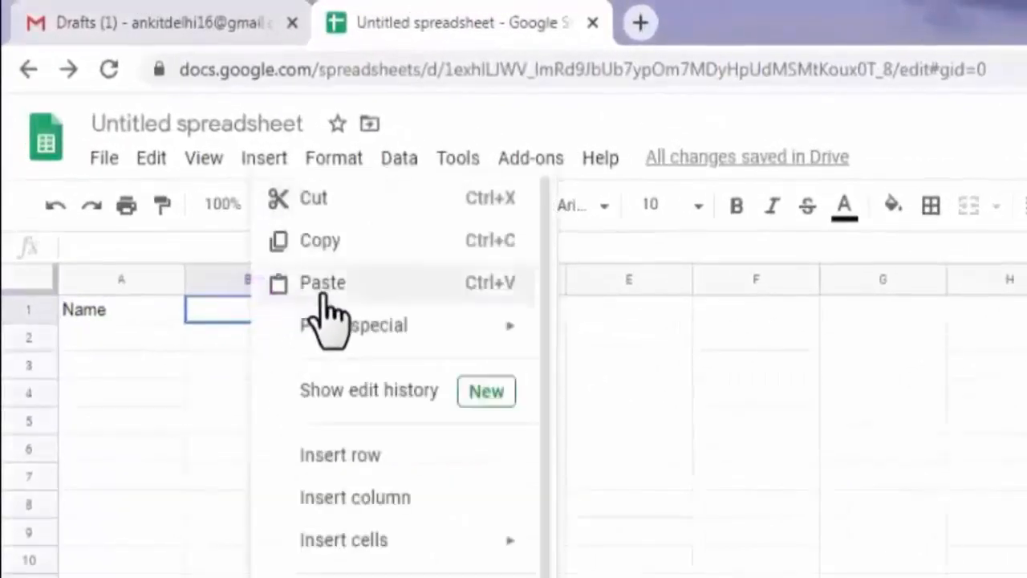
{"action": "left_click", "coordinate": [323, 294]}
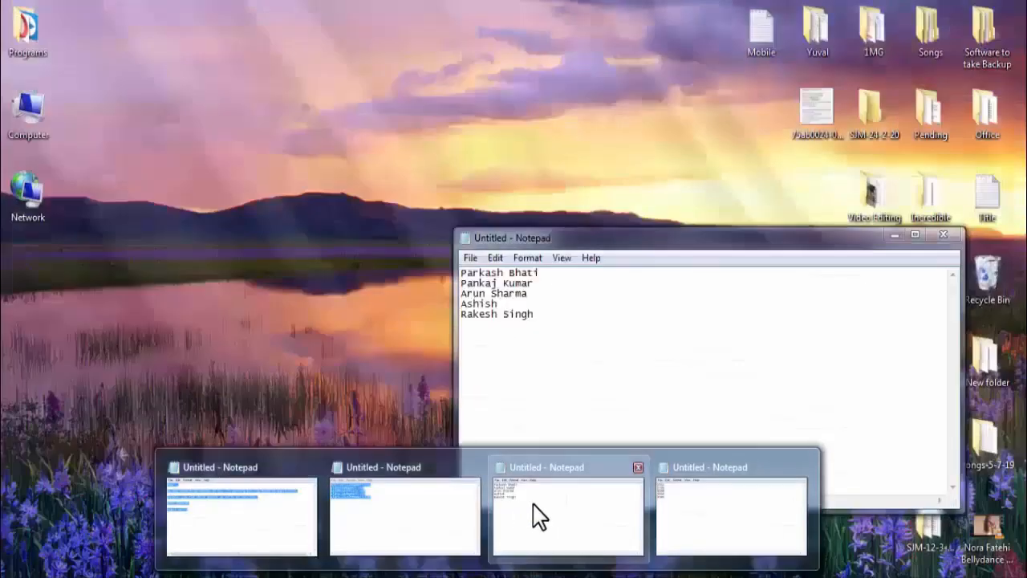
Copy the five recipient names from the Notepad list and paste them under the Name header, starting in cell A2.
{"action": "left_click", "coordinate": [538, 514]}
{"action": "key", "text": "ctrl+a"}
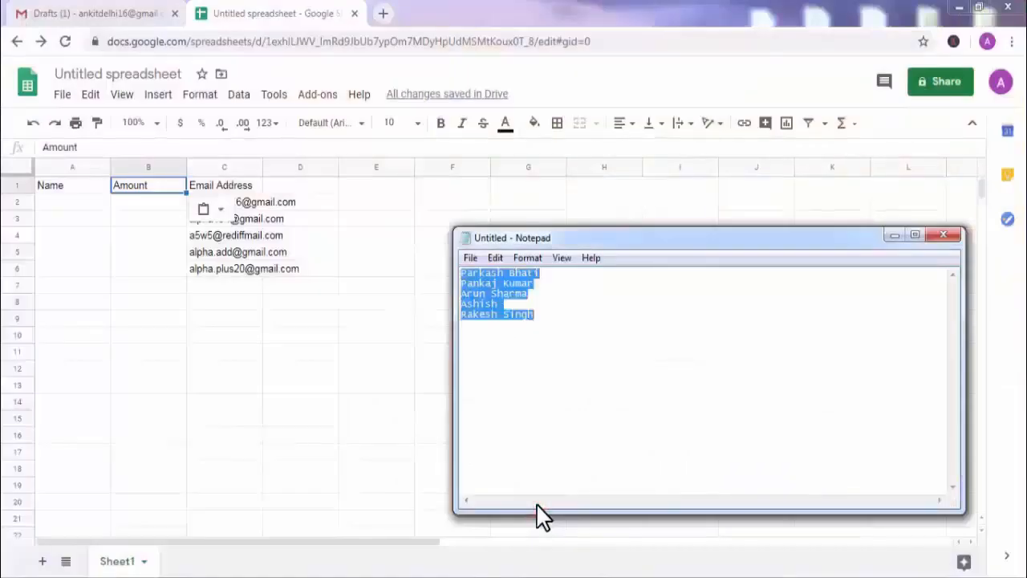
{"action": "left_click", "coordinate": [66, 189]}
{"action": "left_click", "coordinate": [67, 204]}
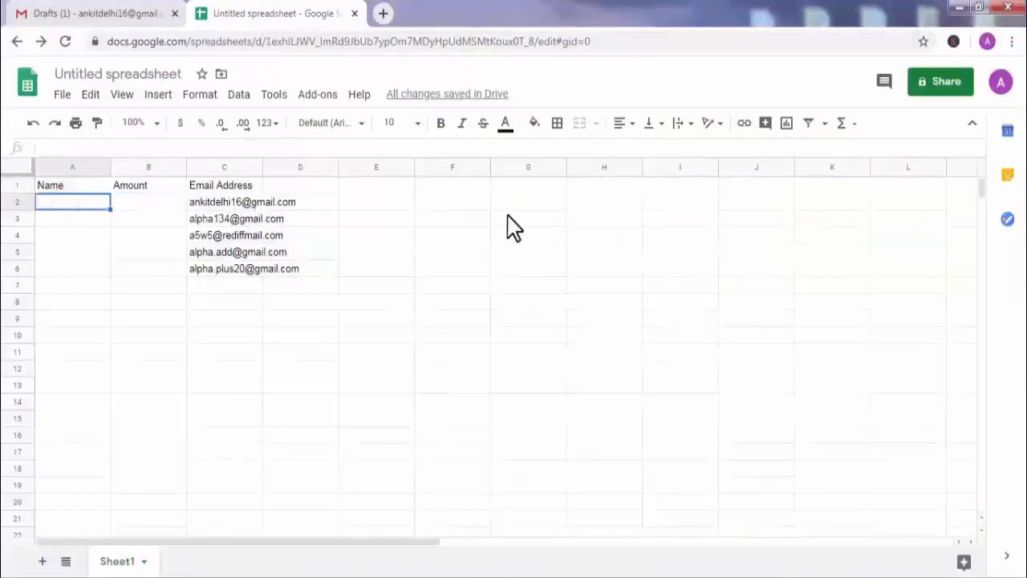
{"action": "key", "text": "ctrl+v"}
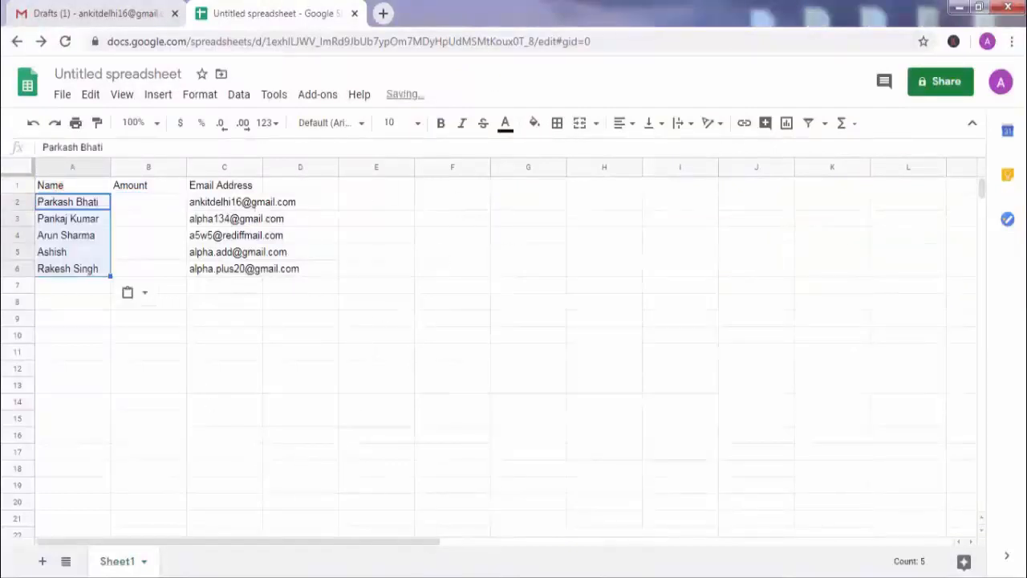
Copy the amounts 1050, 1300, 6009, 5050 and 9999 from Notepad and paste them under the Amount header, starting in cell B2.
{"action": "mouse_move", "coordinate": [590, 558]}
{"action": "left_click", "coordinate": [711, 521]}
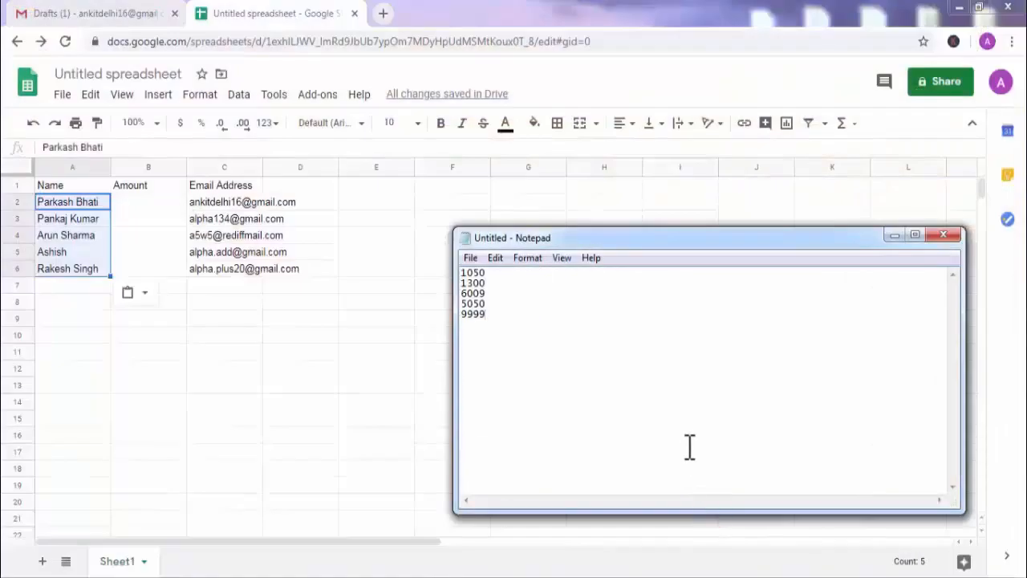
{"action": "key", "text": "ctrl+a"}
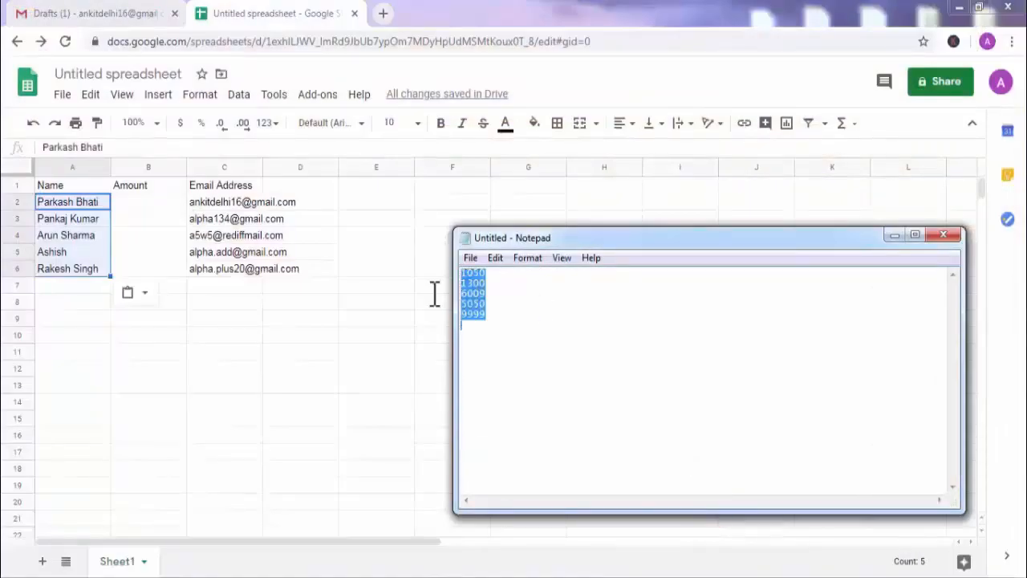
{"action": "key", "text": "ctrl+c"}
{"action": "left_click", "coordinate": [149, 207]}
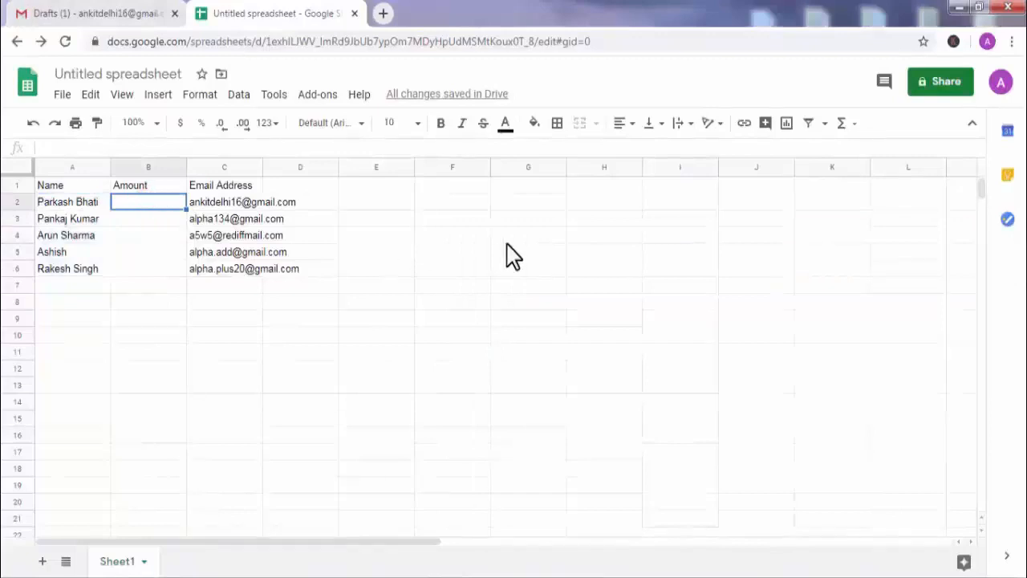
{"action": "key", "text": "ctrl+v"}
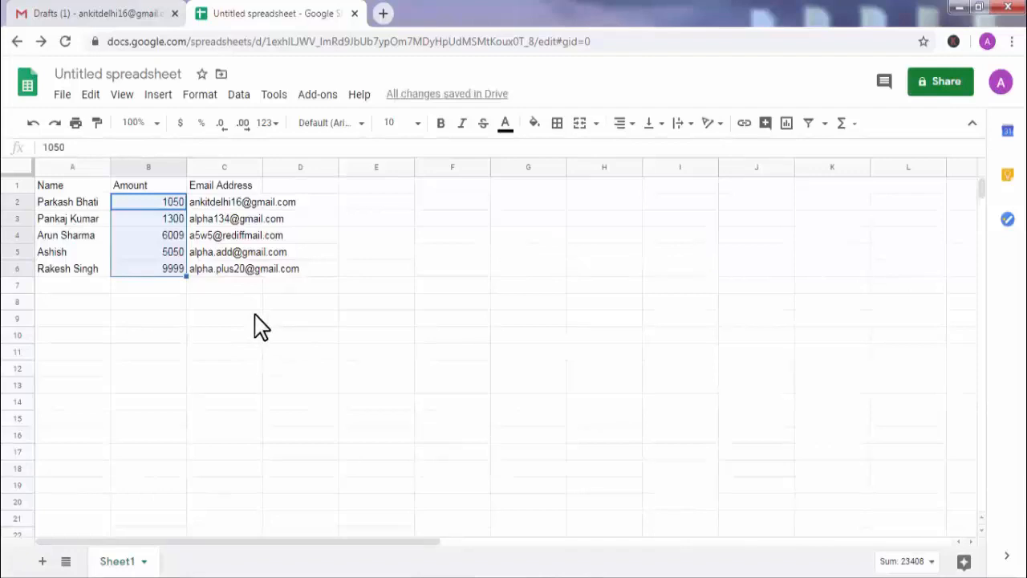
Open the Start Mail Merge dialog of the Yet Another Mail Merge add-on.
{"action": "left_click", "coordinate": [318, 95]}
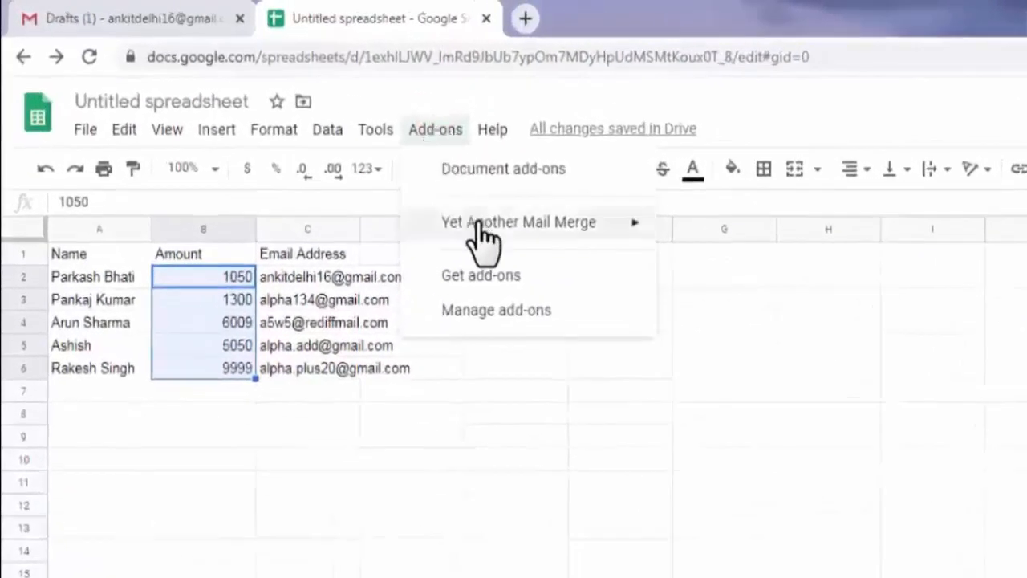
{"action": "mouse_move", "coordinate": [505, 231]}
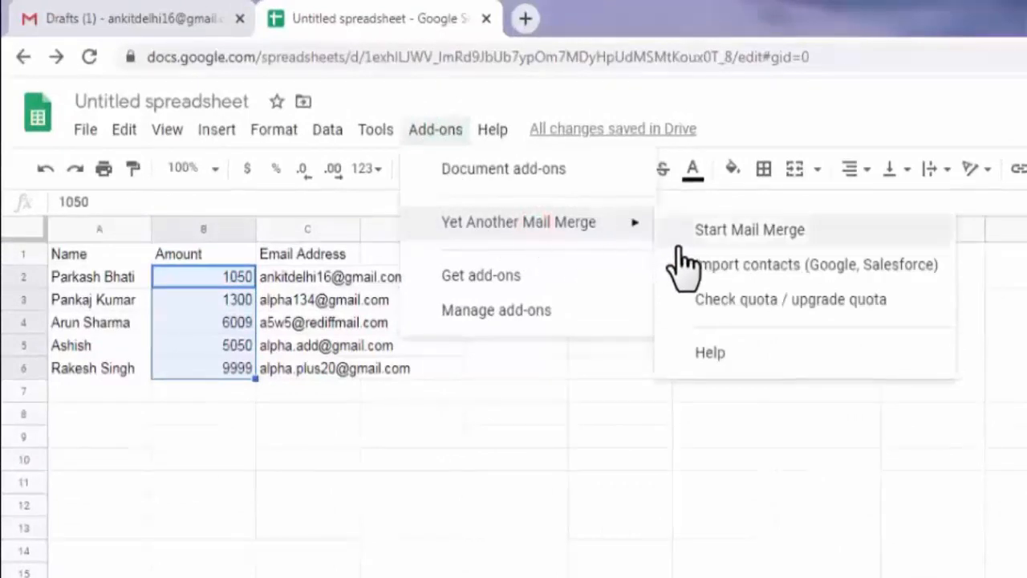
{"action": "left_click", "coordinate": [769, 237]}
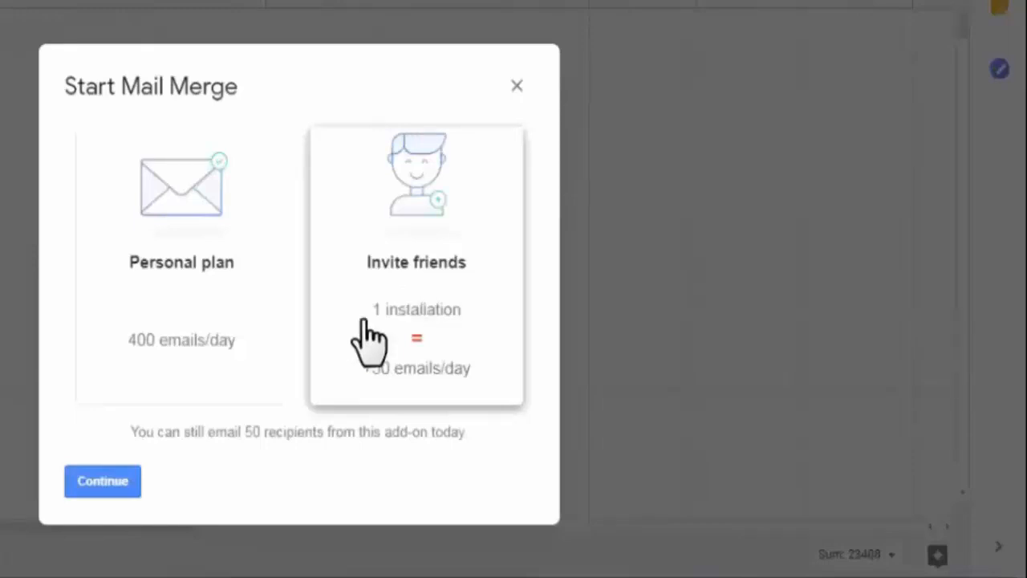
Send the mail merge to all 5 recipients with the sender's first name and the "Pending Amount" draft as the email template.
{"action": "left_click", "coordinate": [103, 485]}
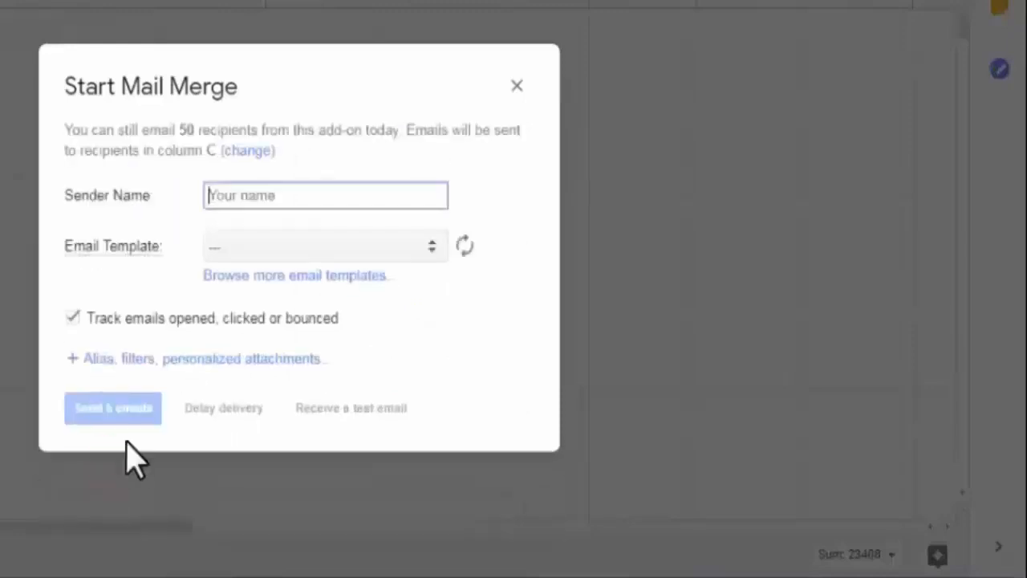
{"action": "left_click", "coordinate": [241, 196]}
{"action": "type", "text": "Ankit"}
{"action": "left_click", "coordinate": [299, 245]}
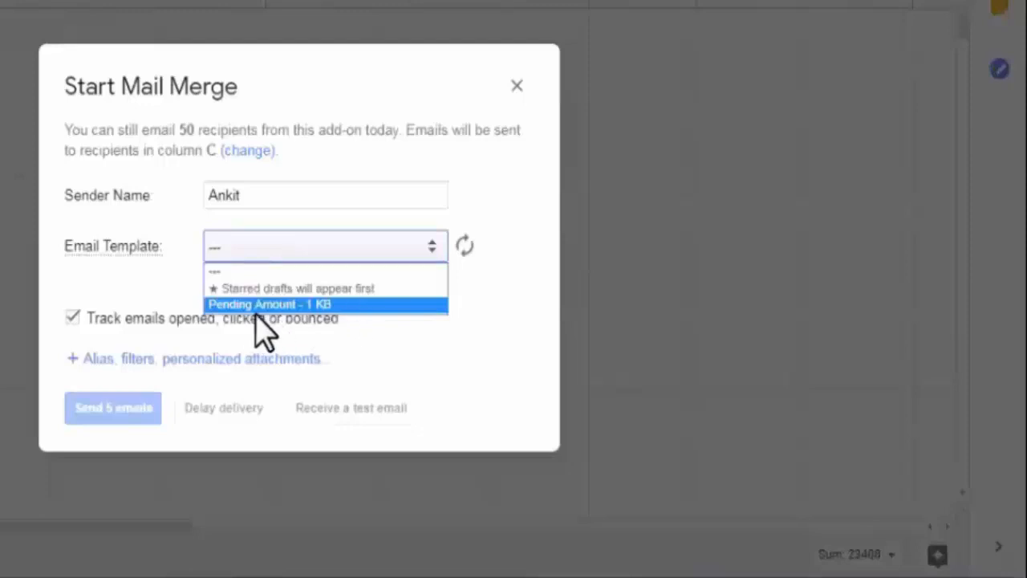
{"action": "left_click", "coordinate": [359, 304]}
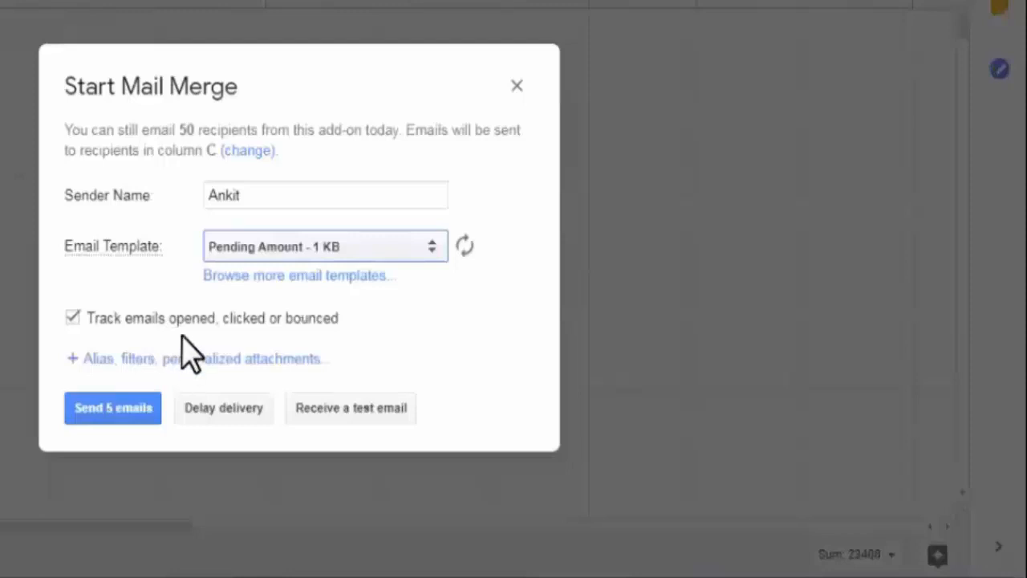
{"action": "left_click", "coordinate": [110, 408]}
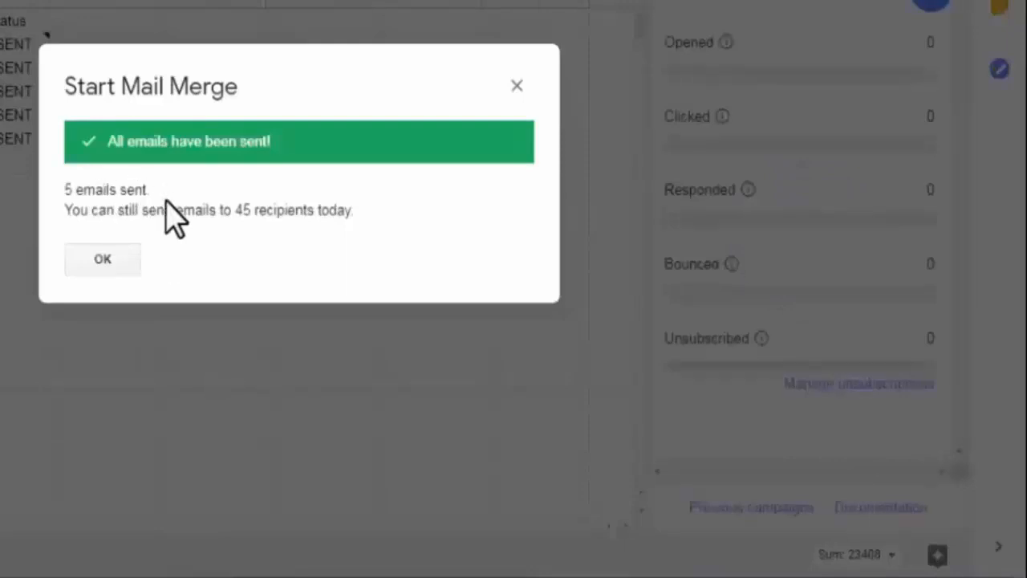
{"action": "left_click", "coordinate": [106, 257]}
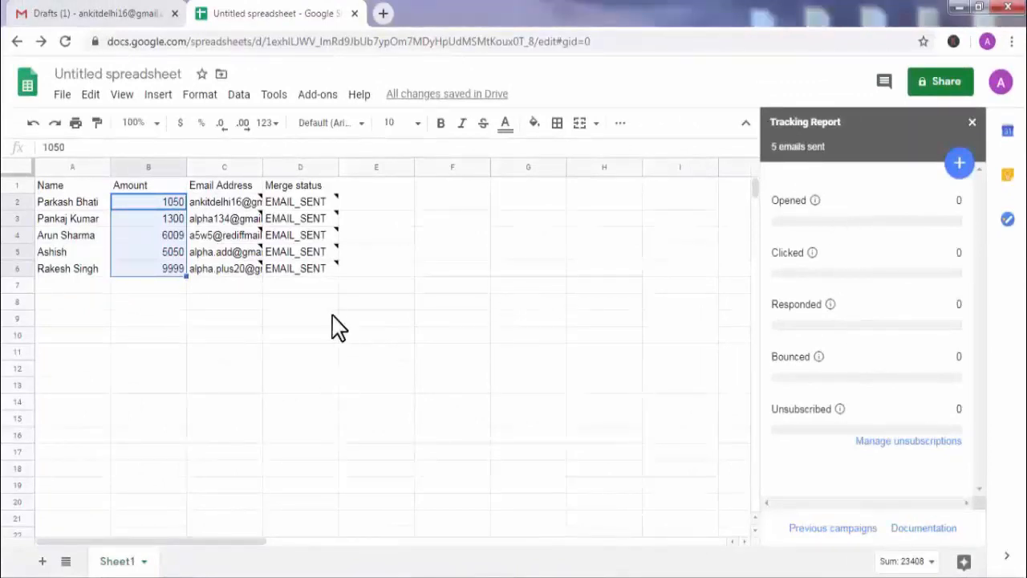
Check the delivered "Pending Amount" emails by opening the one in the Rediffmail inbox in a new tab and the one in the Gmail inbox.
{"action": "left_click", "coordinate": [383, 12]}
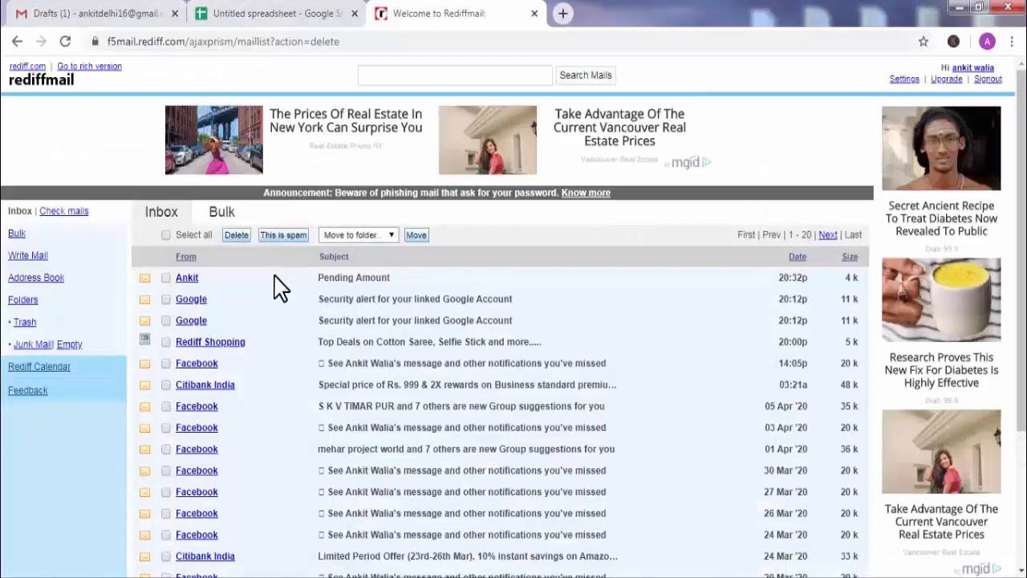
{"action": "left_click", "coordinate": [189, 281]}
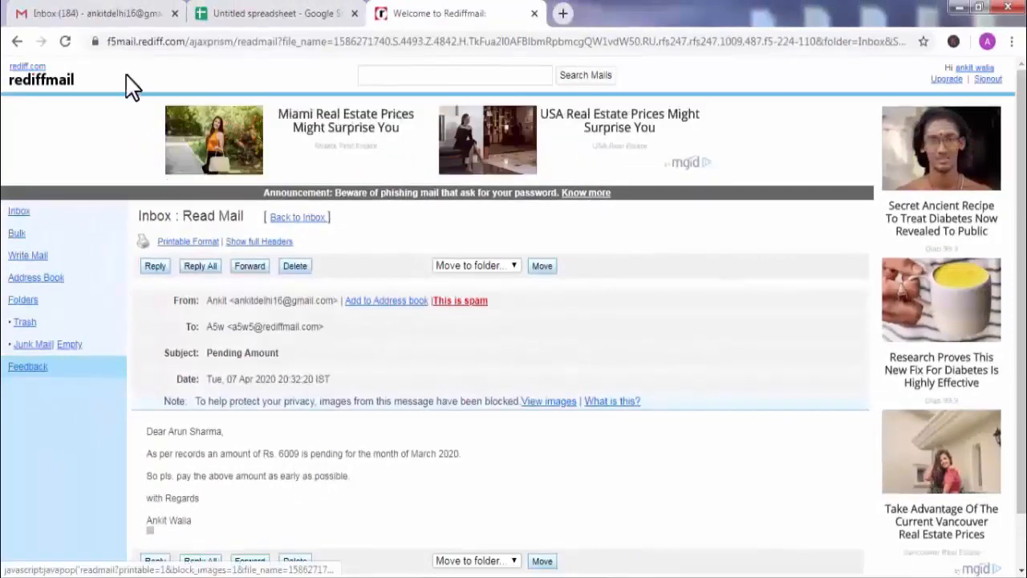
{"action": "left_click", "coordinate": [114, 12]}
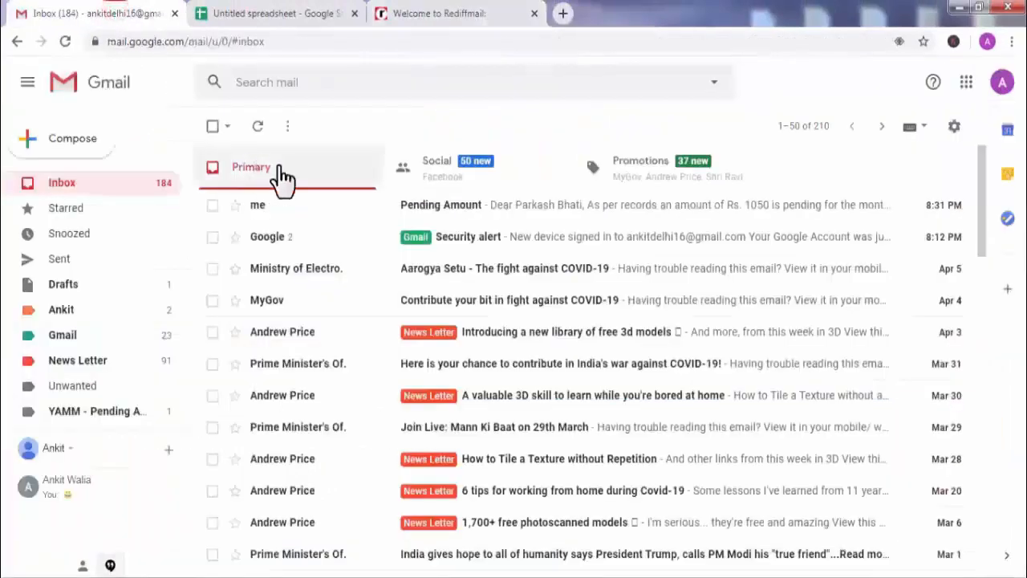
{"action": "left_click", "coordinate": [431, 213]}
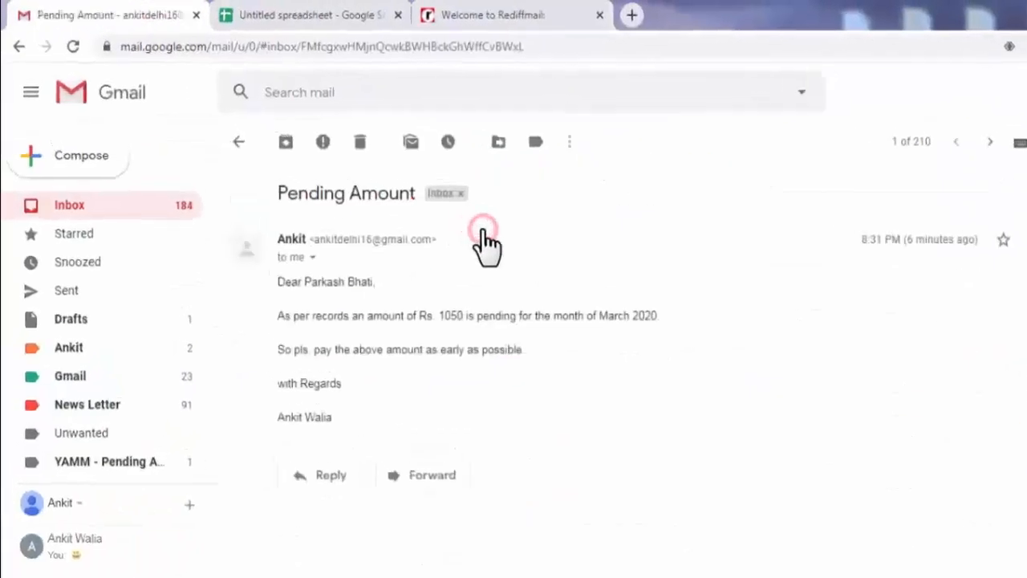